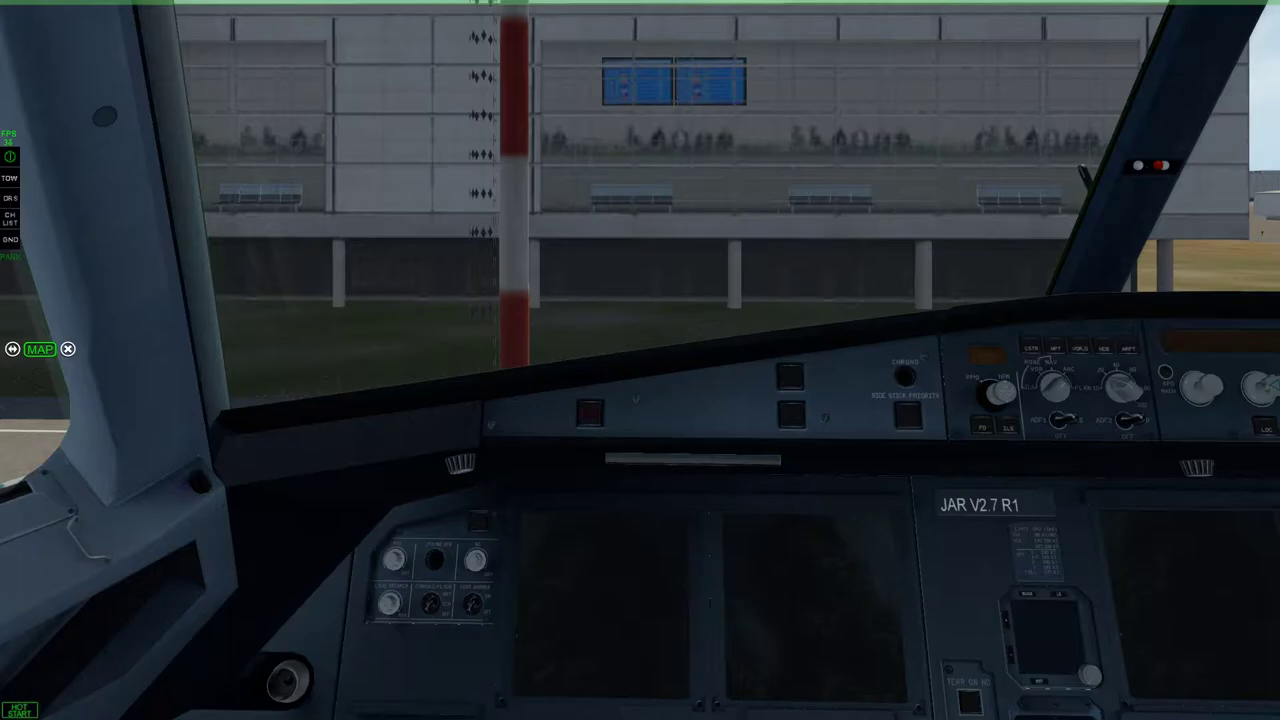
Step: Switch to the browser, close the Leonardo da Vinci scenery page and create a new flight in SimBrief's dispatch system
key("alt+Tab")
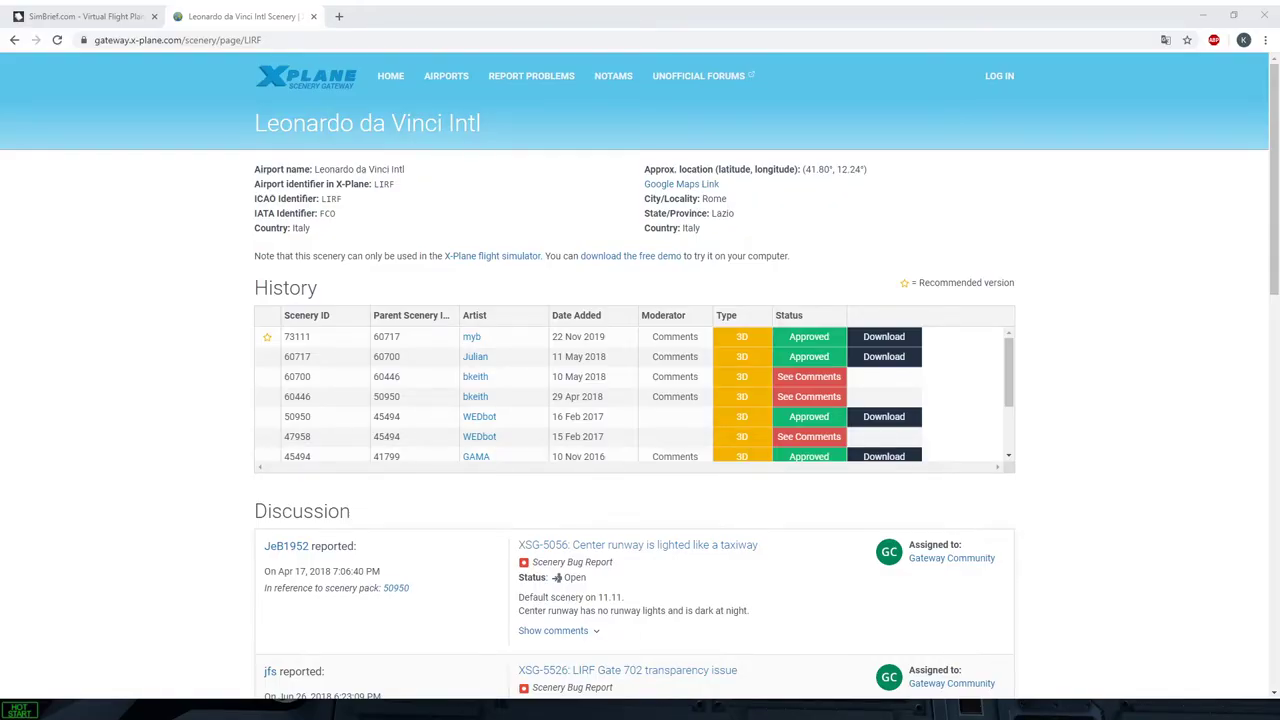
left_click(314, 17)
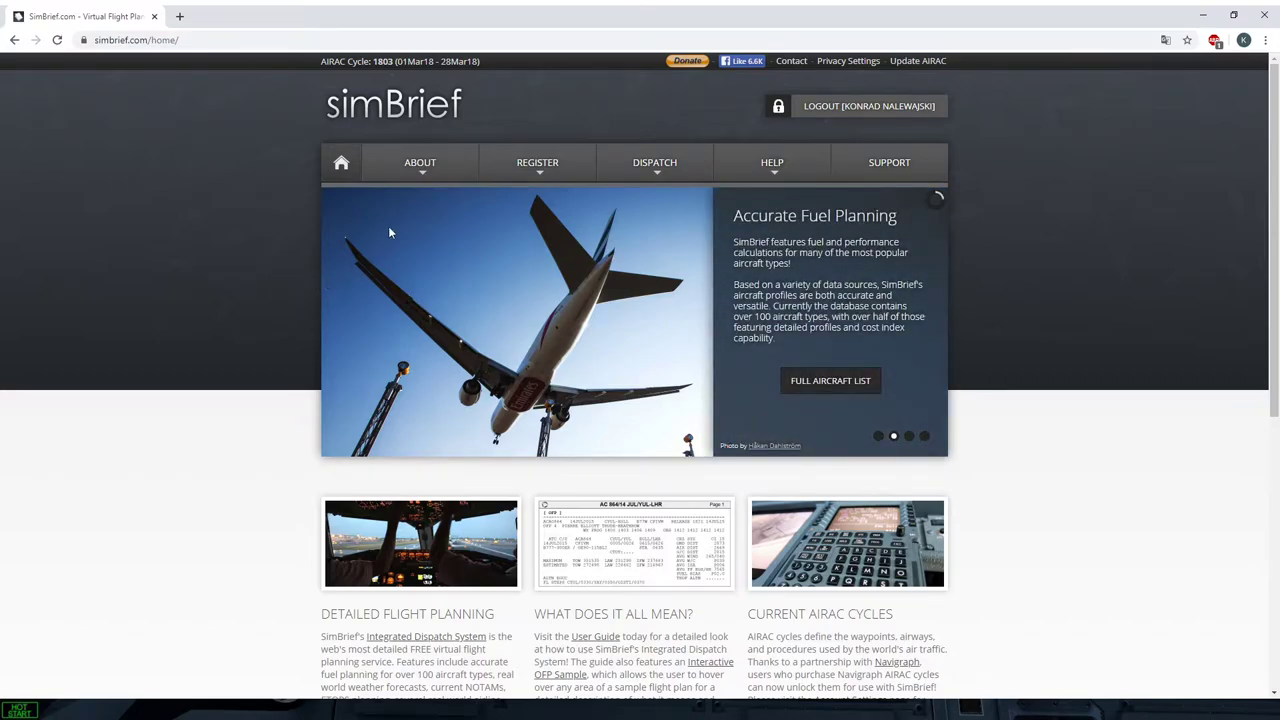
mouse_move(566, 160)
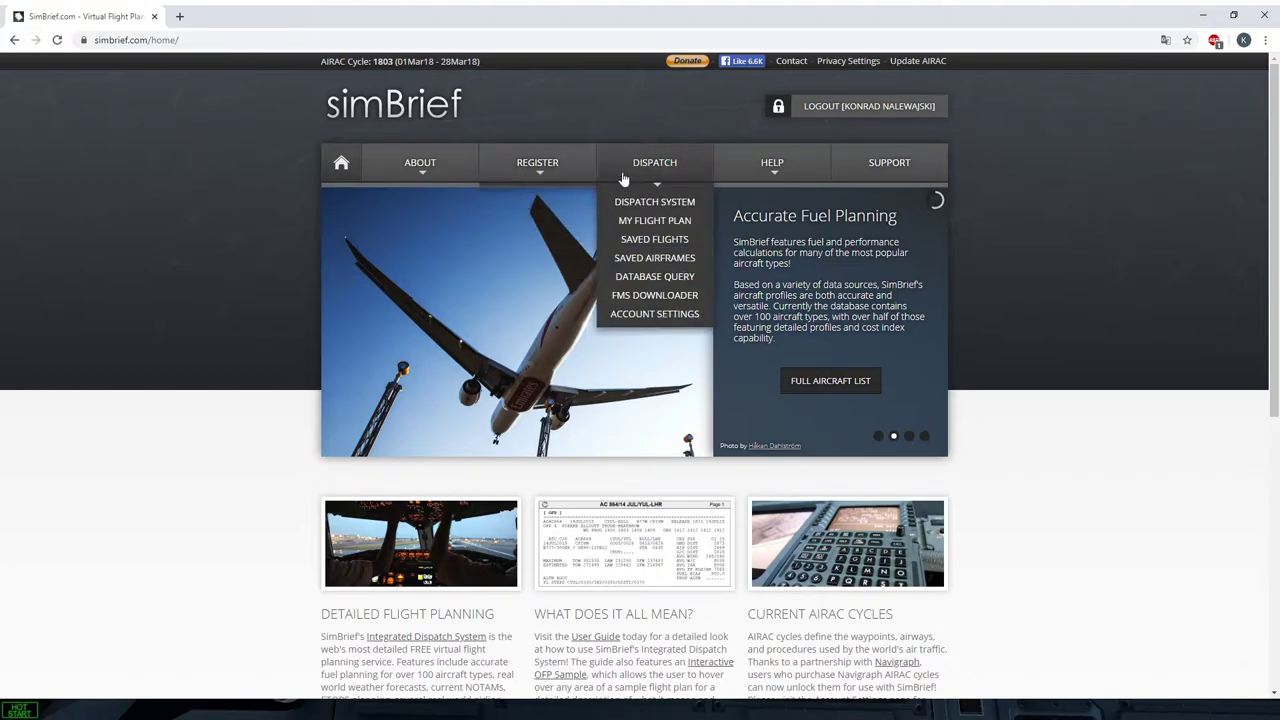
mouse_move(671, 163)
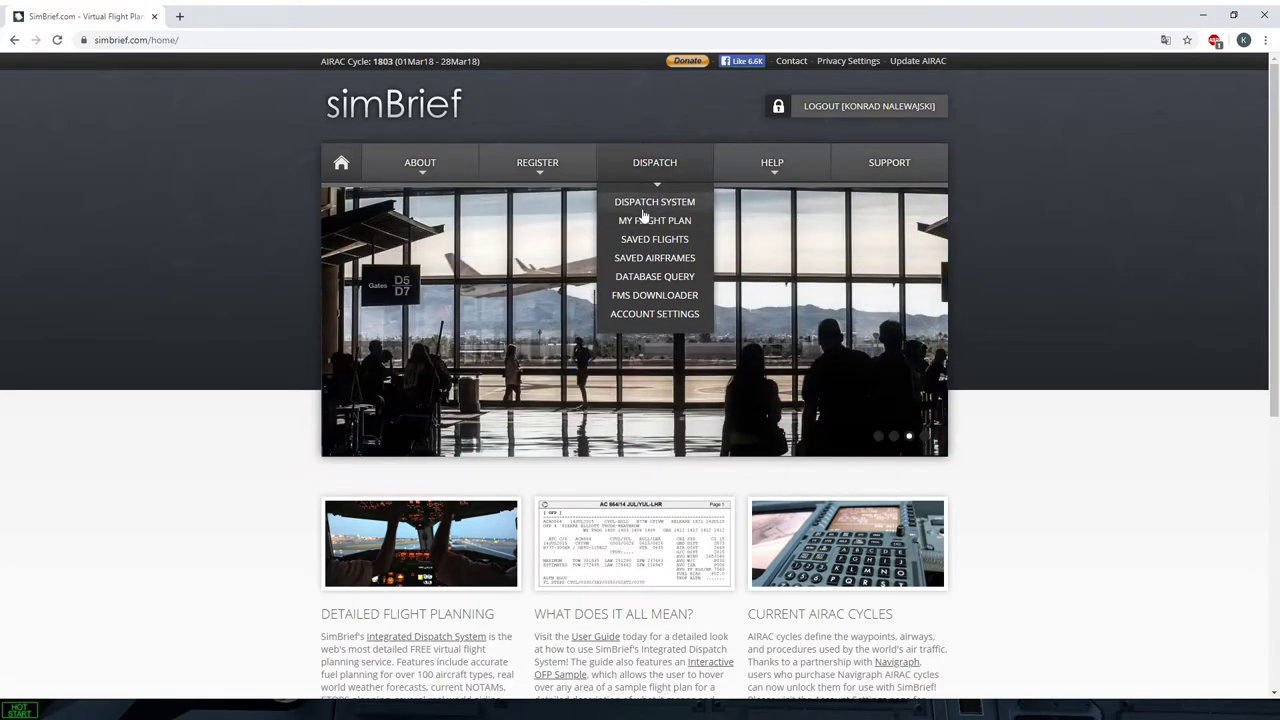
left_click(638, 204)
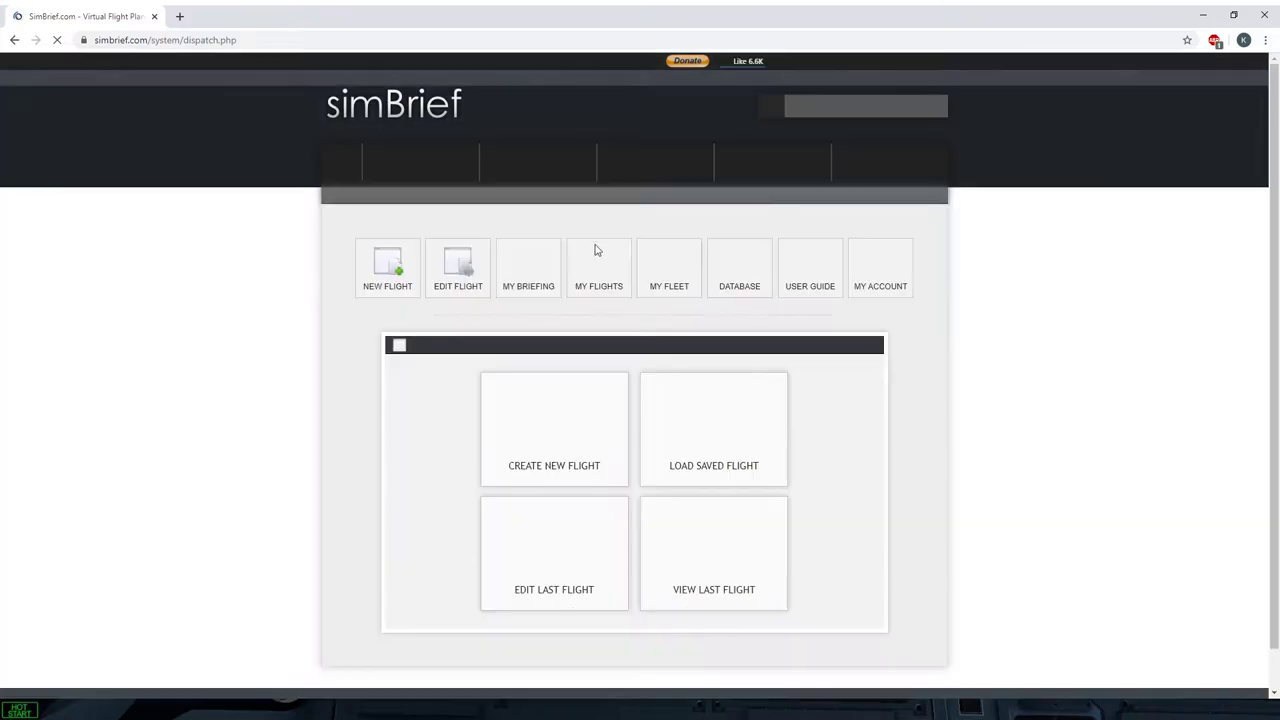
left_click(504, 430)
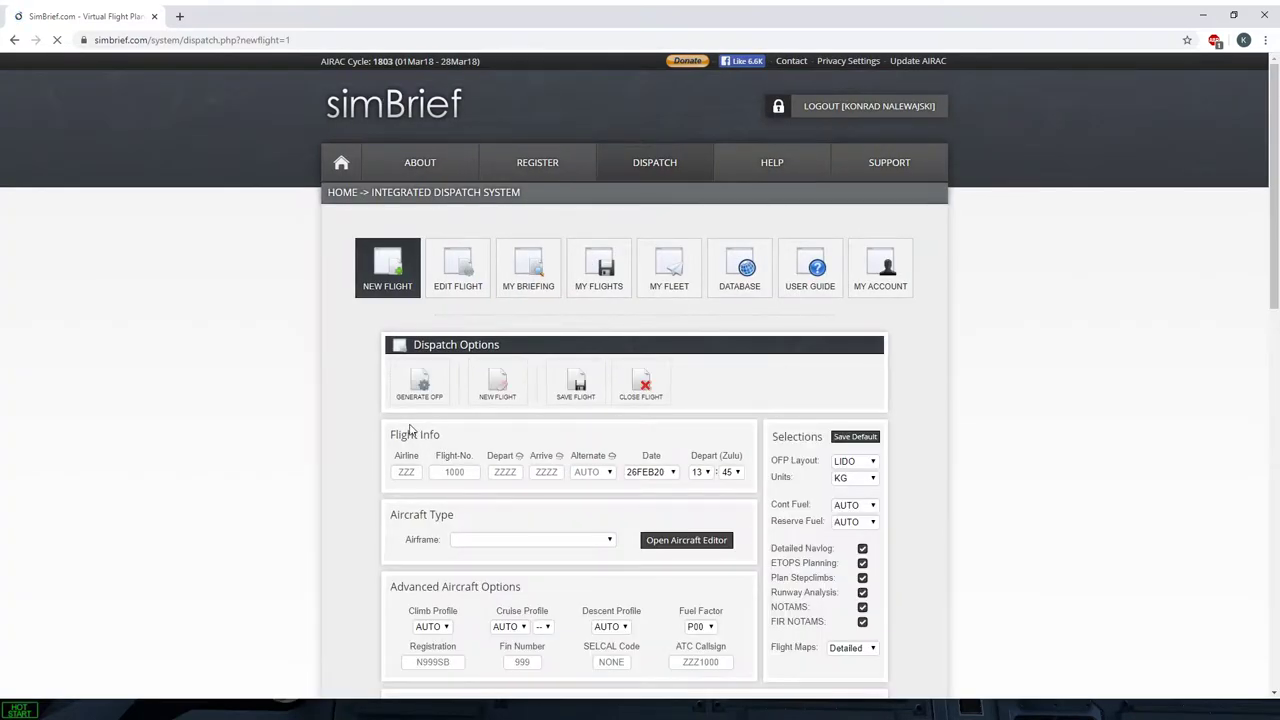
Step: Fill in airline LH, flight number 243, departure LIRF and arrival EDDF, and choose the A320-200 airframe
scroll(403, 408, "down", 1)
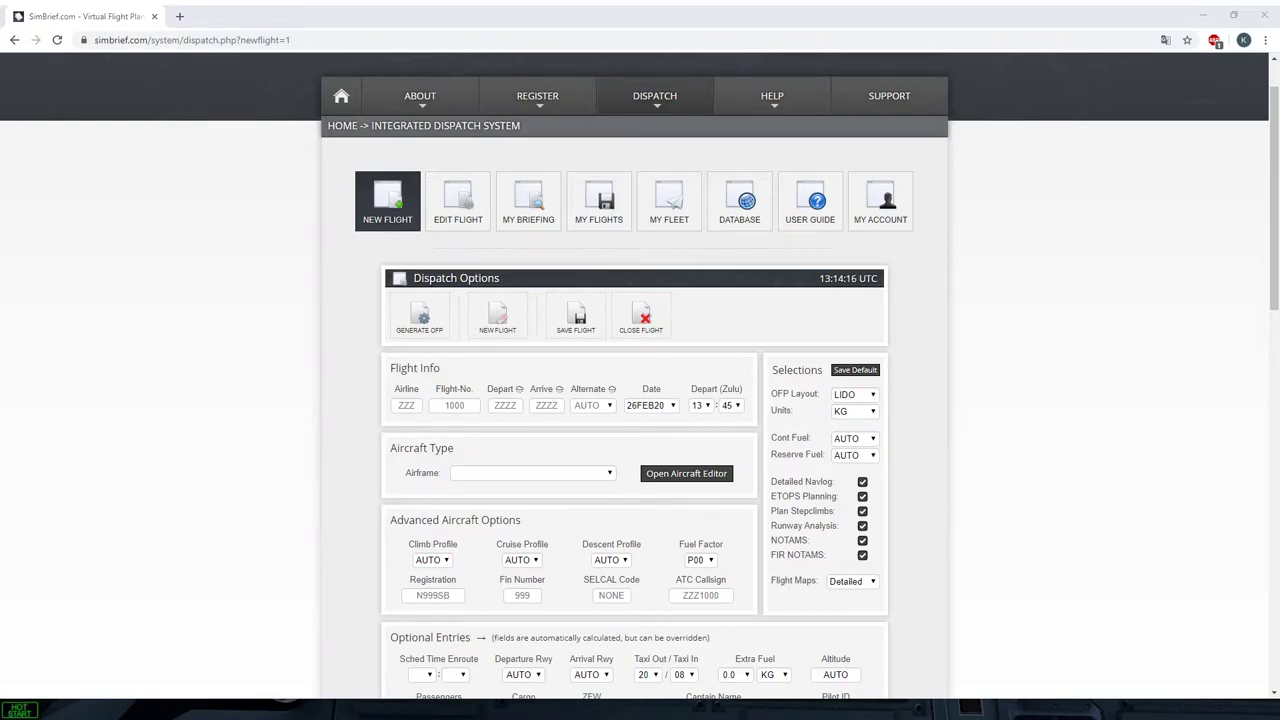
key("alt+Tab")
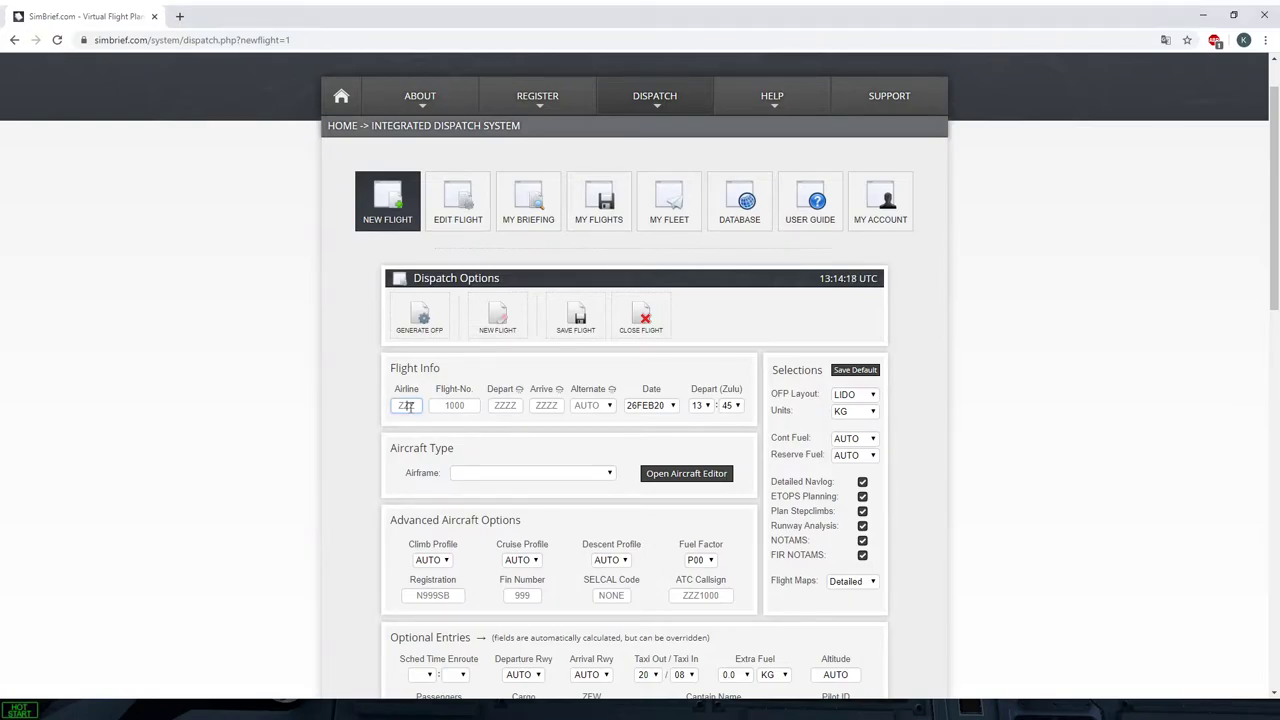
type("LH")
key("Tab")
type("243")
left_click(522, 405)
type("LIRF")
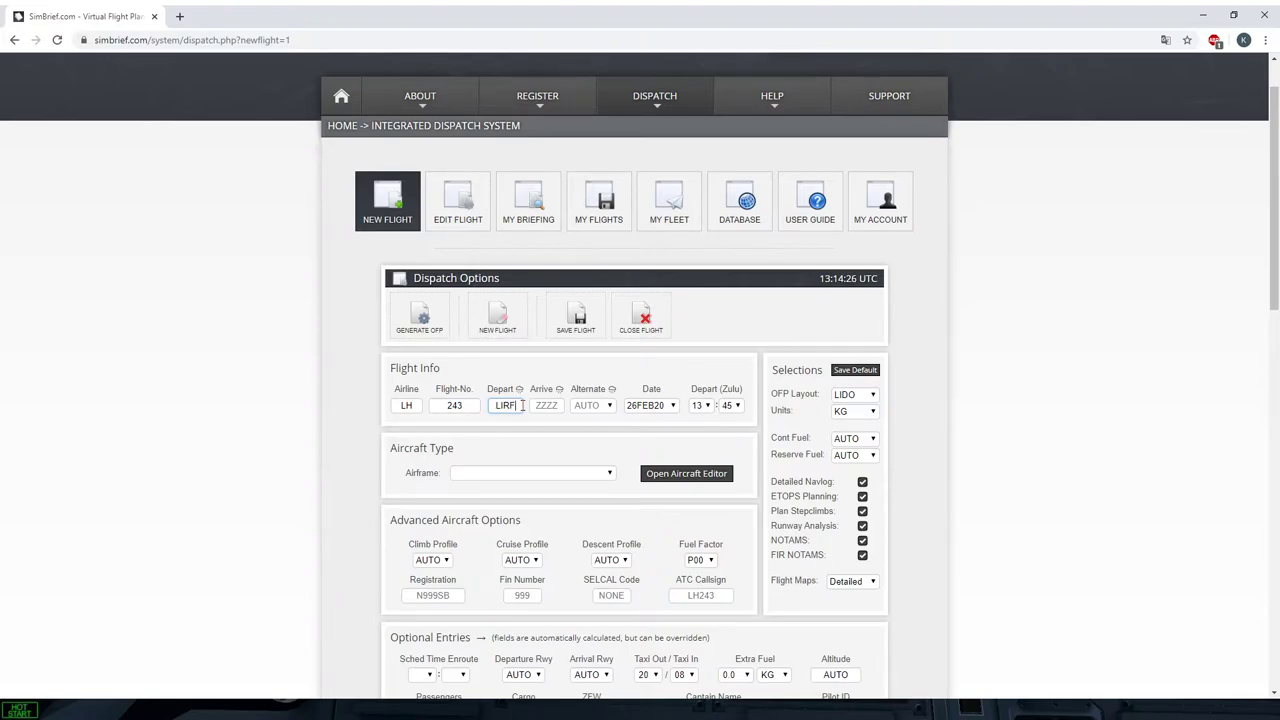
key("Tab")
type("EDDF")
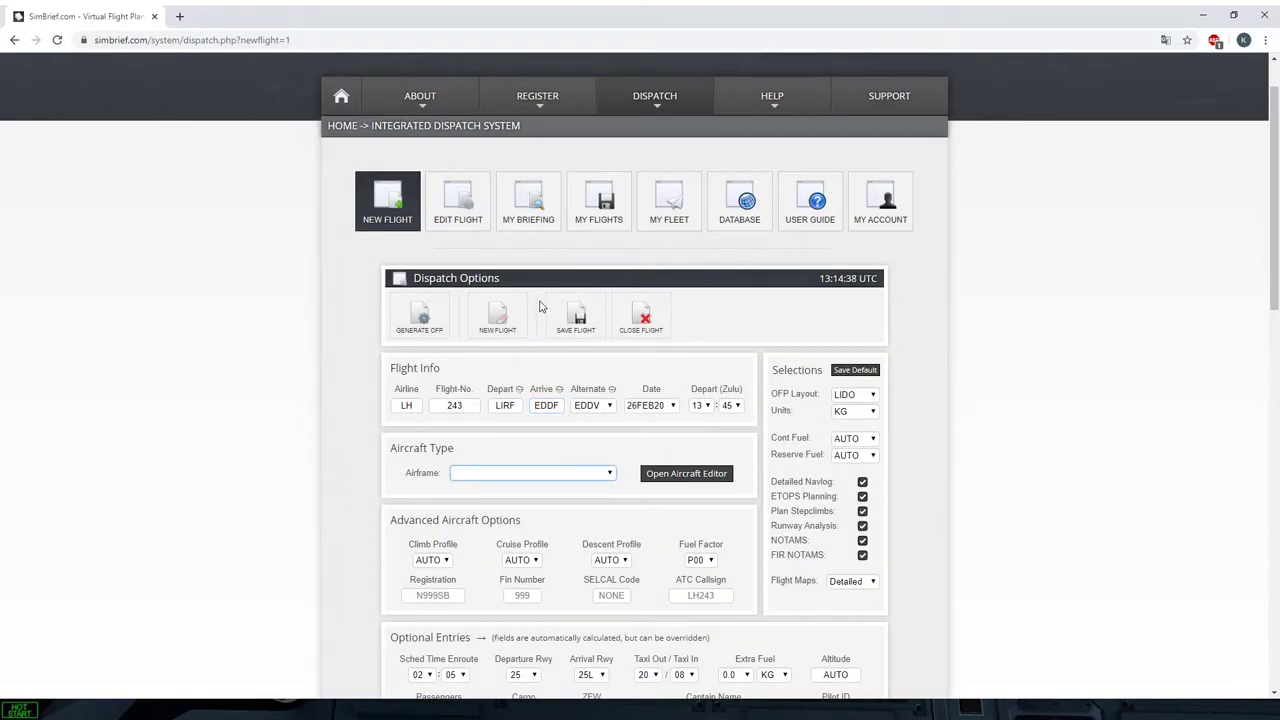
type("a320")
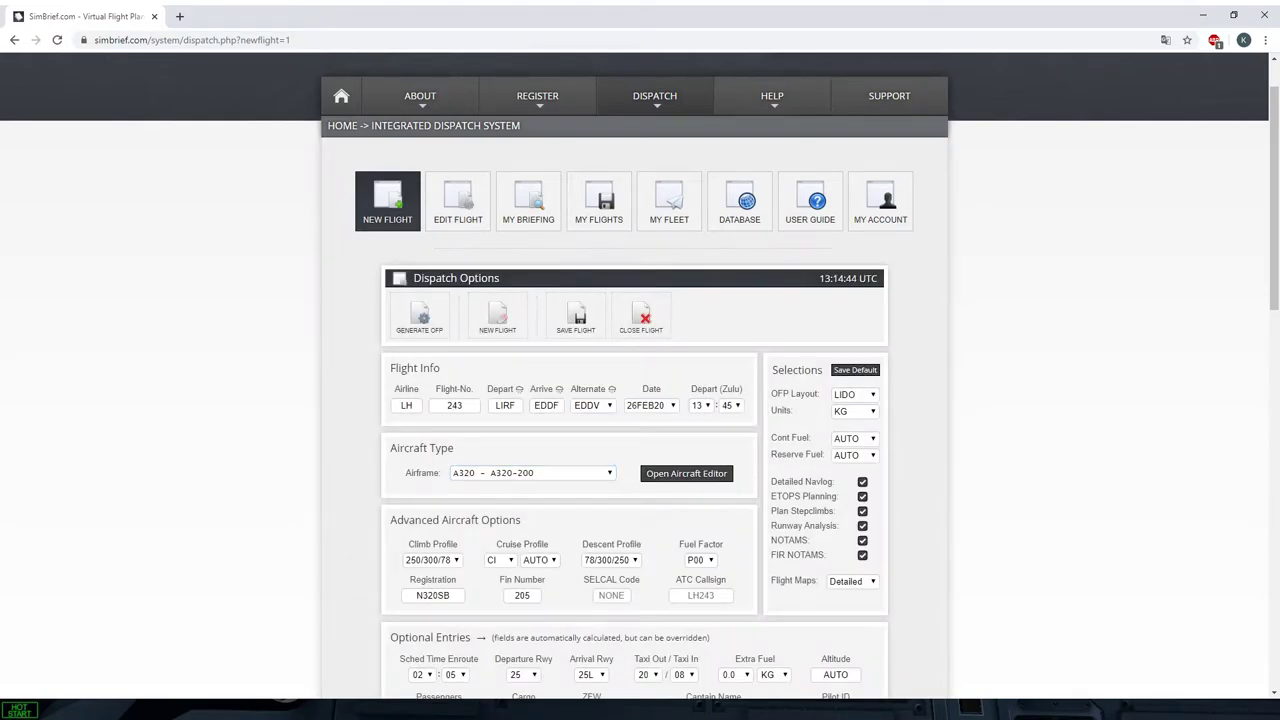
Step: Switch to vroute and search the route database for routes from LIRF to EDDF for any aircraft type
key("alt+Tab")
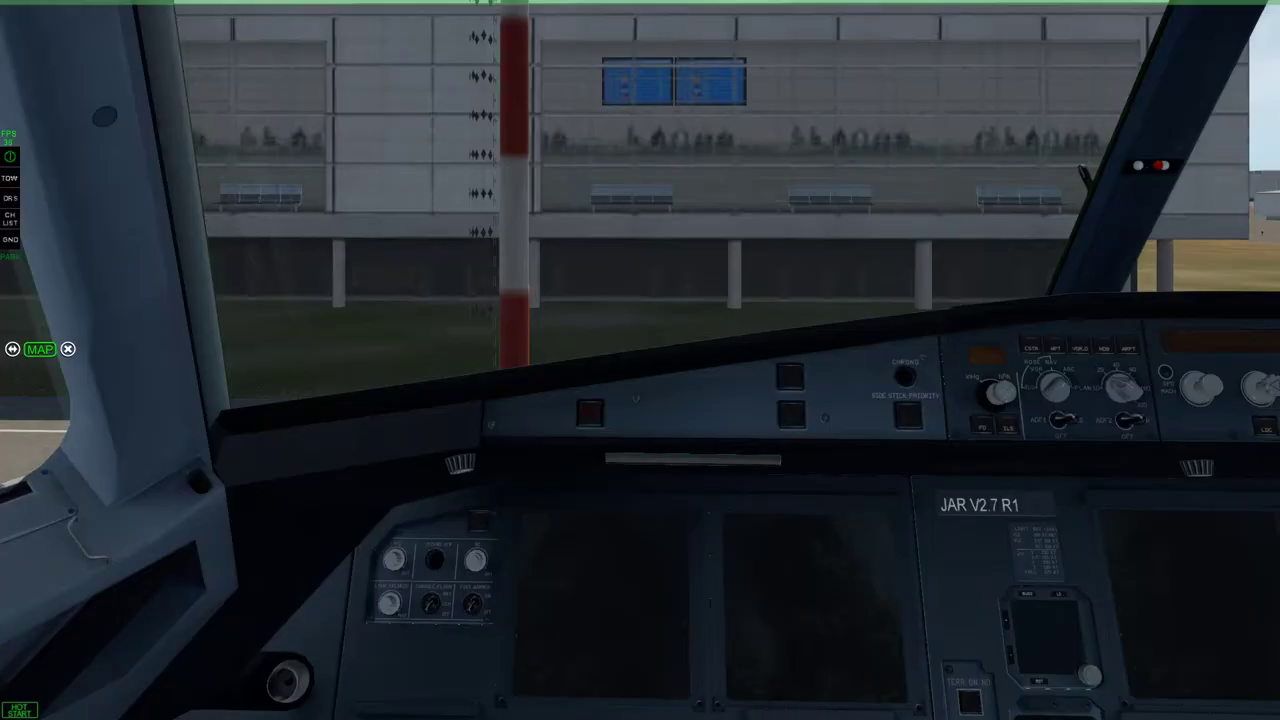
key("alt+Tab")
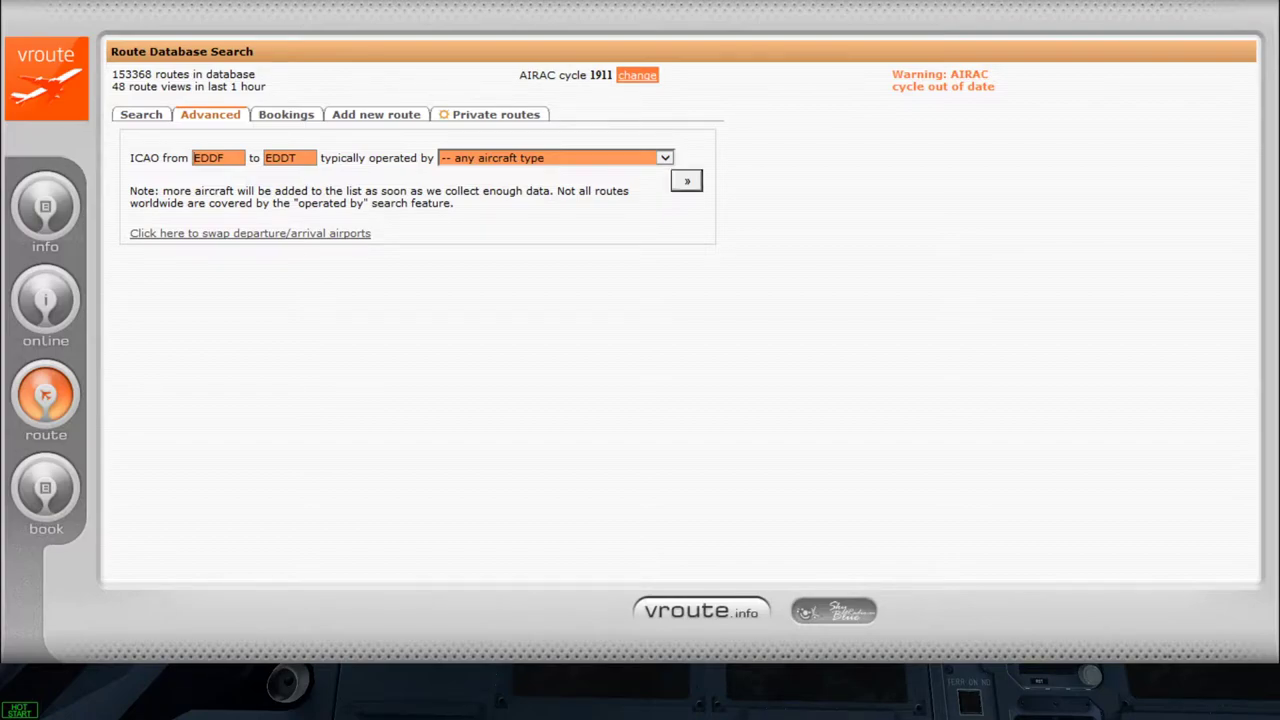
left_click_drag(250, 158, 184, 160)
type("LIRF")
double_click(297, 157)
type("EDDF")
left_click(686, 181)
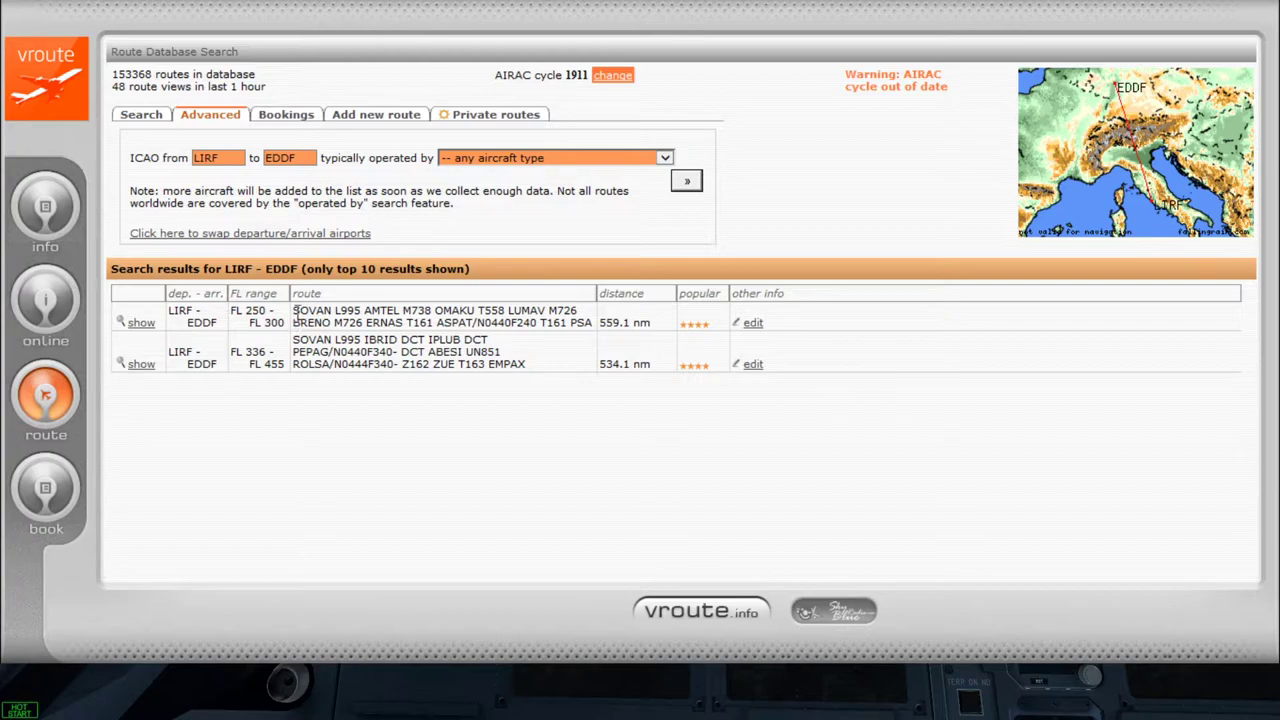
Step: Open the details of the FL 336 - FL 455 route and copy its route string from SOVAN to EMPAX
left_click(141, 365)
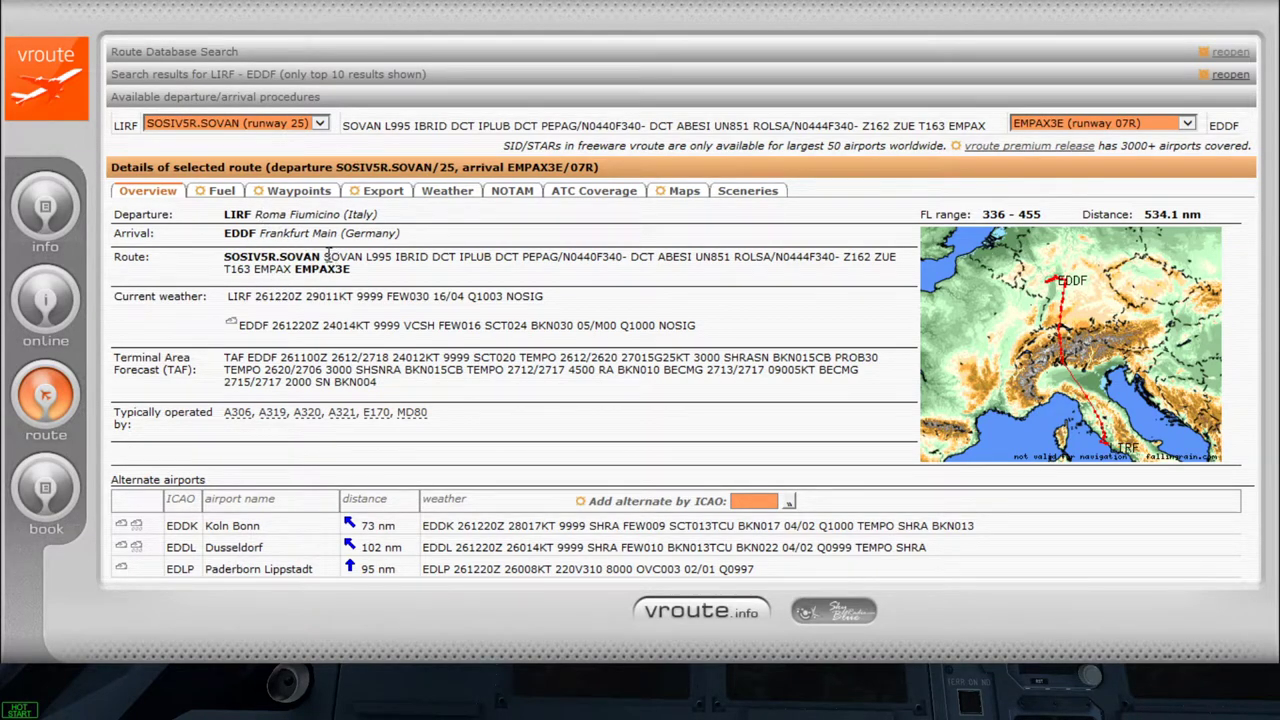
left_click_drag(325, 256, 291, 270)
key("ctrl+c")
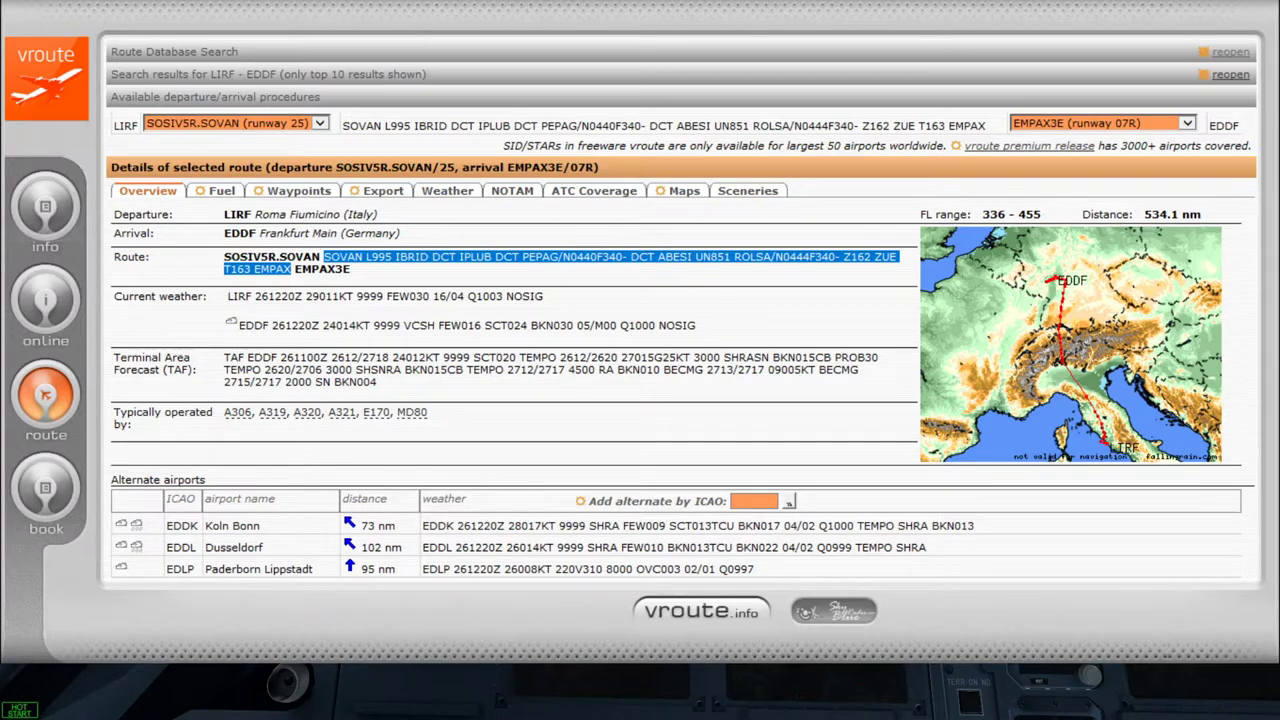
Step: Return to SimBrief and replace the flight's whole route text with the copied SOVAN to EMPAX route
key("Escape")
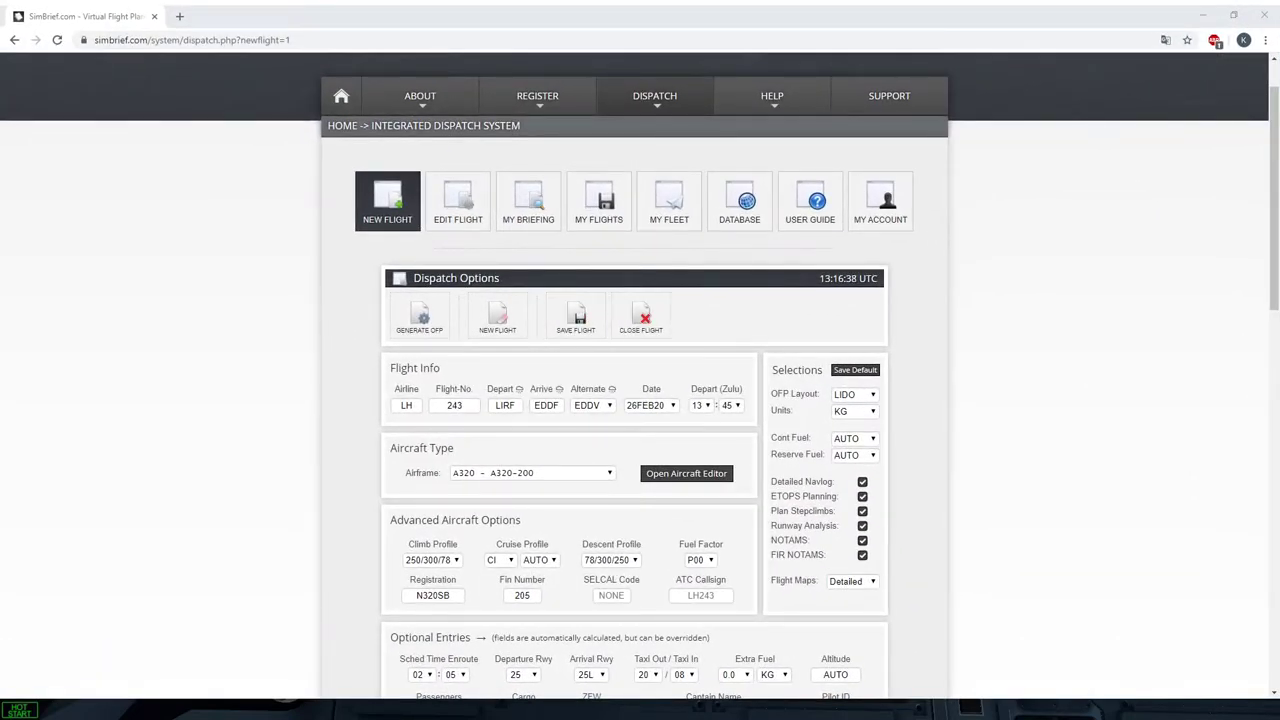
scroll(366, 443, "down", 3)
left_click(590, 573)
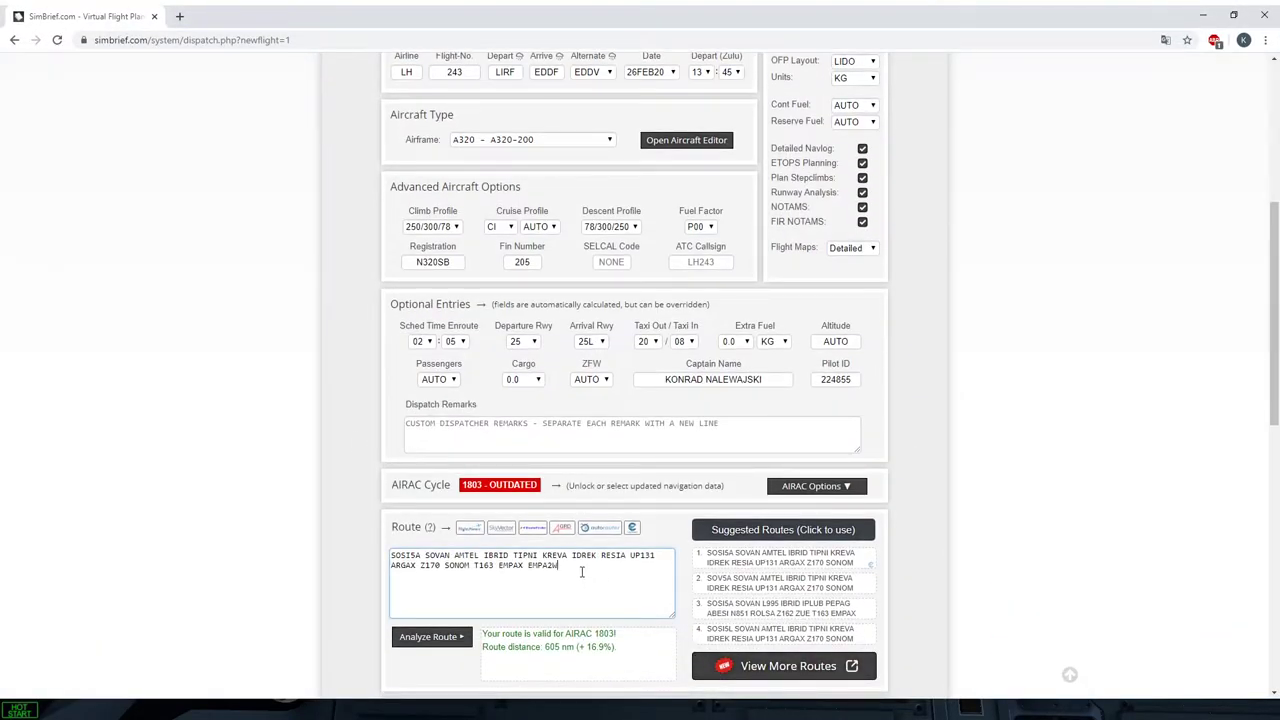
left_click_drag(590, 573, 385, 555)
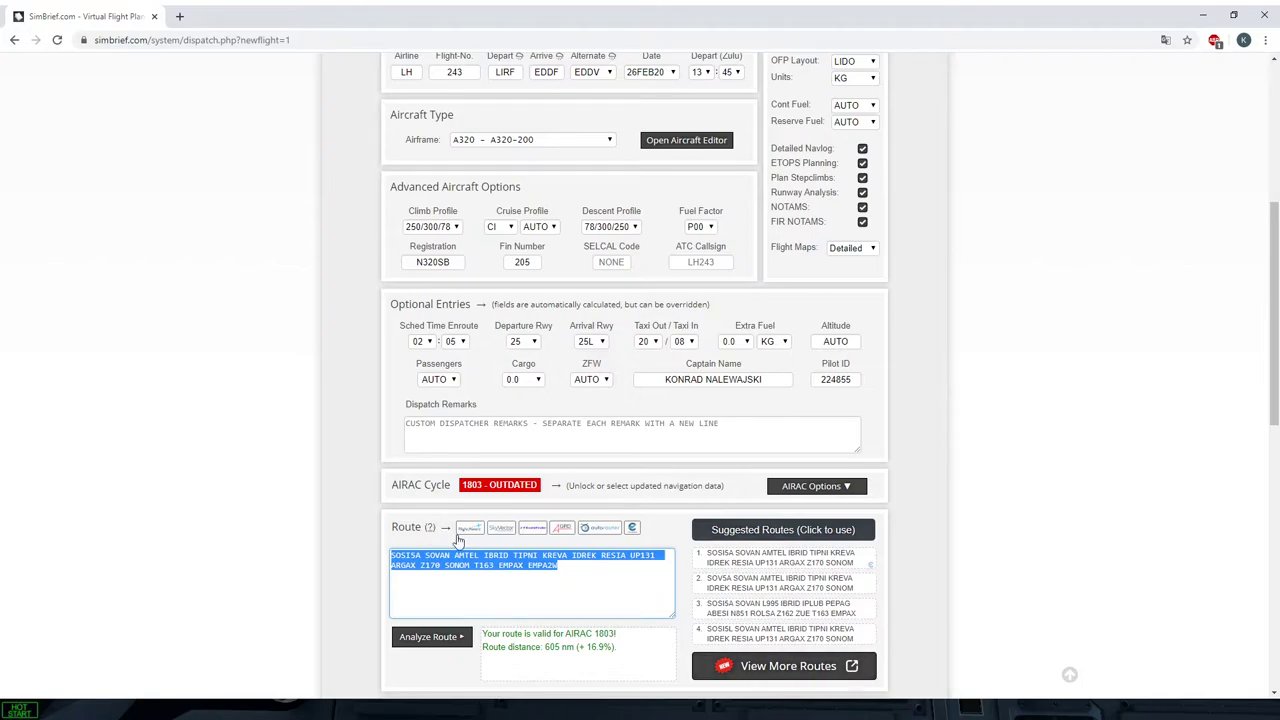
key("ctrl+v")
Step: Set the flight's altitude to 40000 and analyze the entered route
double_click(849, 342)
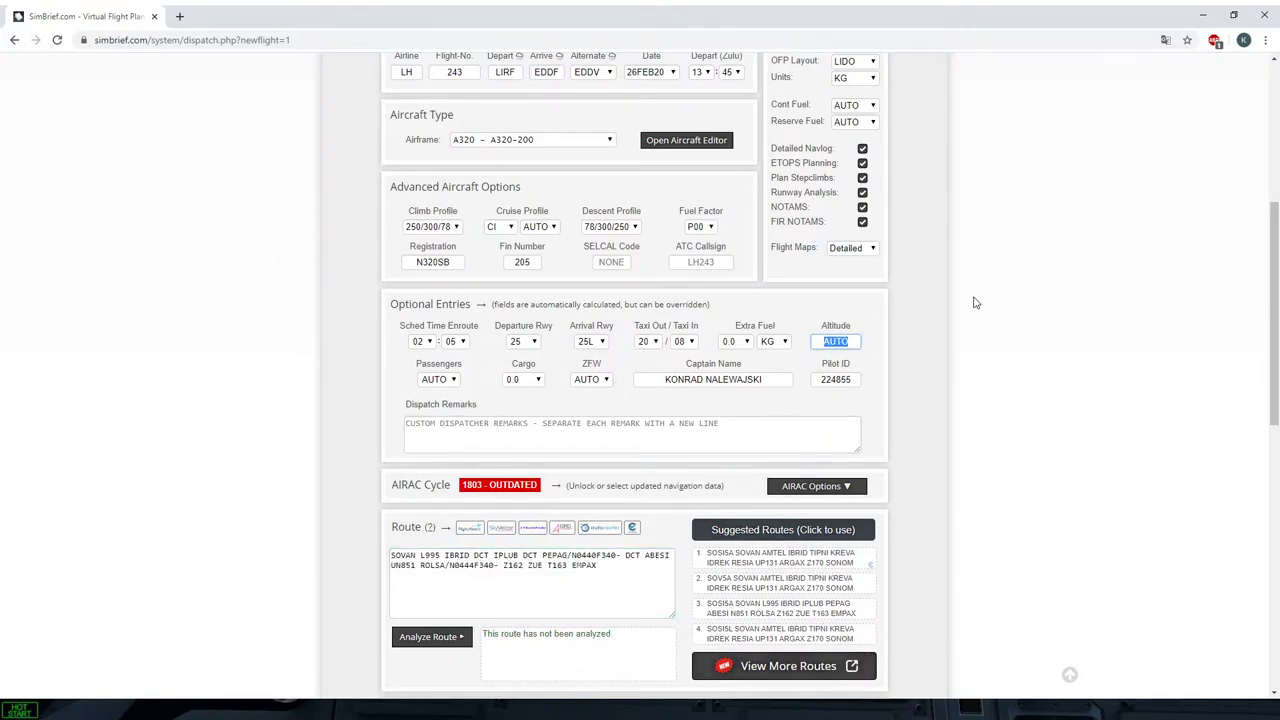
type("40000")
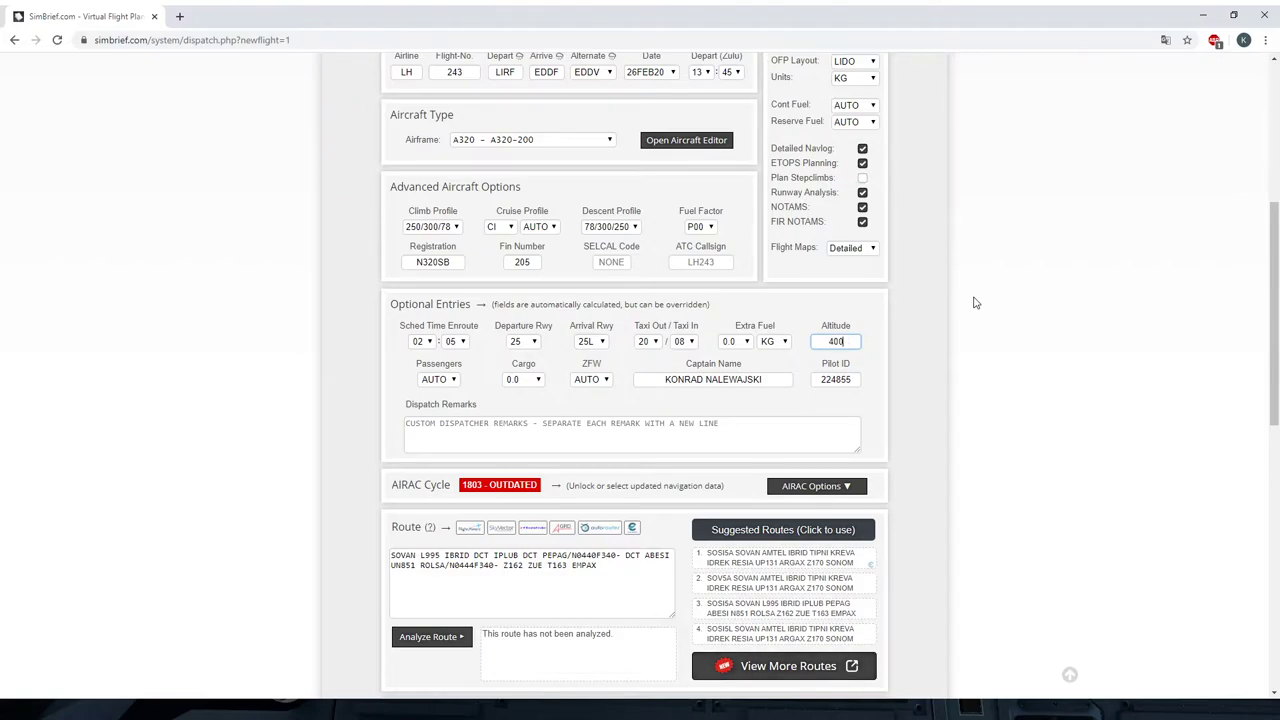
left_click(817, 381)
scroll(488, 658, "down", 1)
left_click(445, 580)
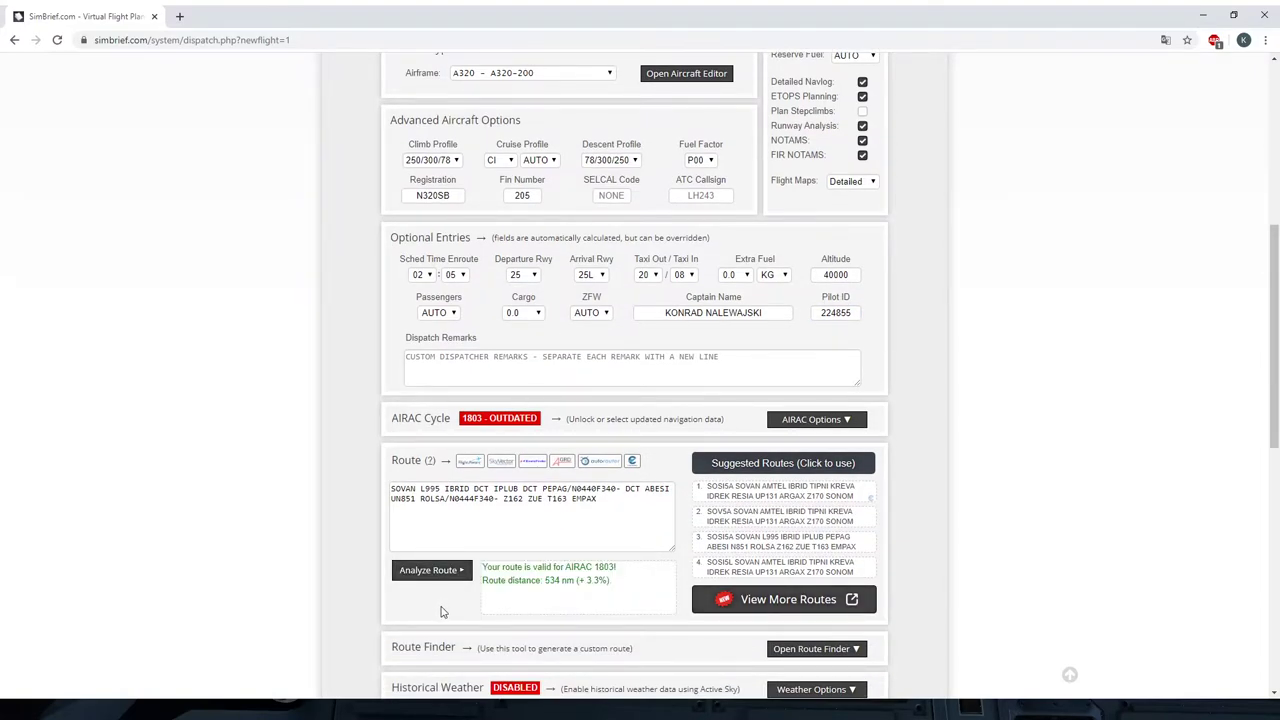
left_click_drag(490, 567, 624, 587)
left_click(624, 587)
Step: Check the route on the map and generate the OFP, confirming that previously generated flight plans are overwritten
scroll(366, 563, "down", 2)
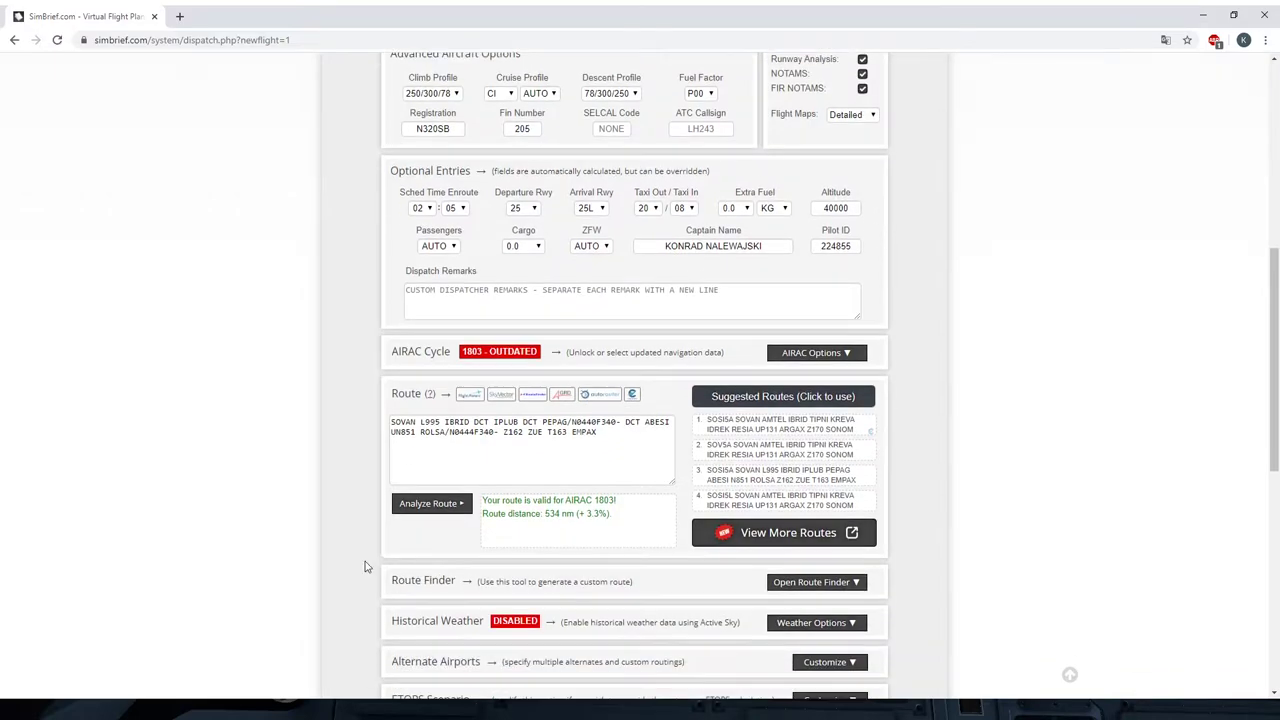
scroll(346, 525, "down", 5)
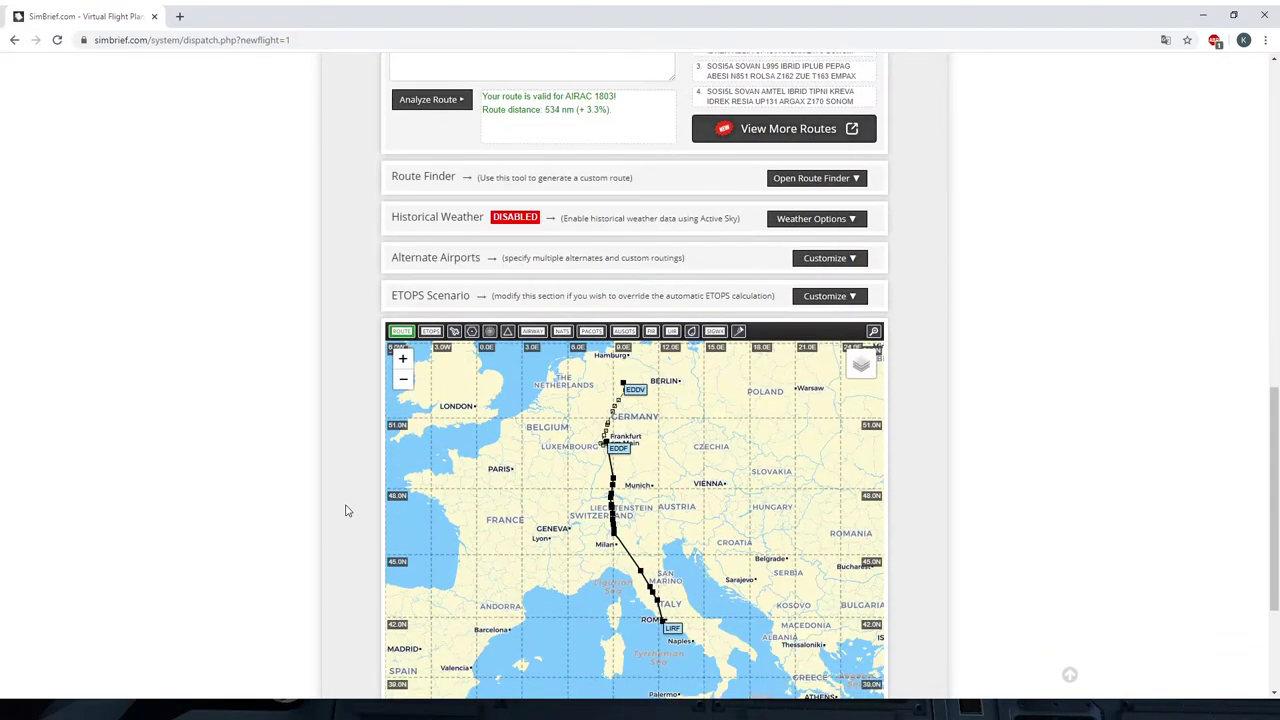
scroll(343, 491, "up", 15)
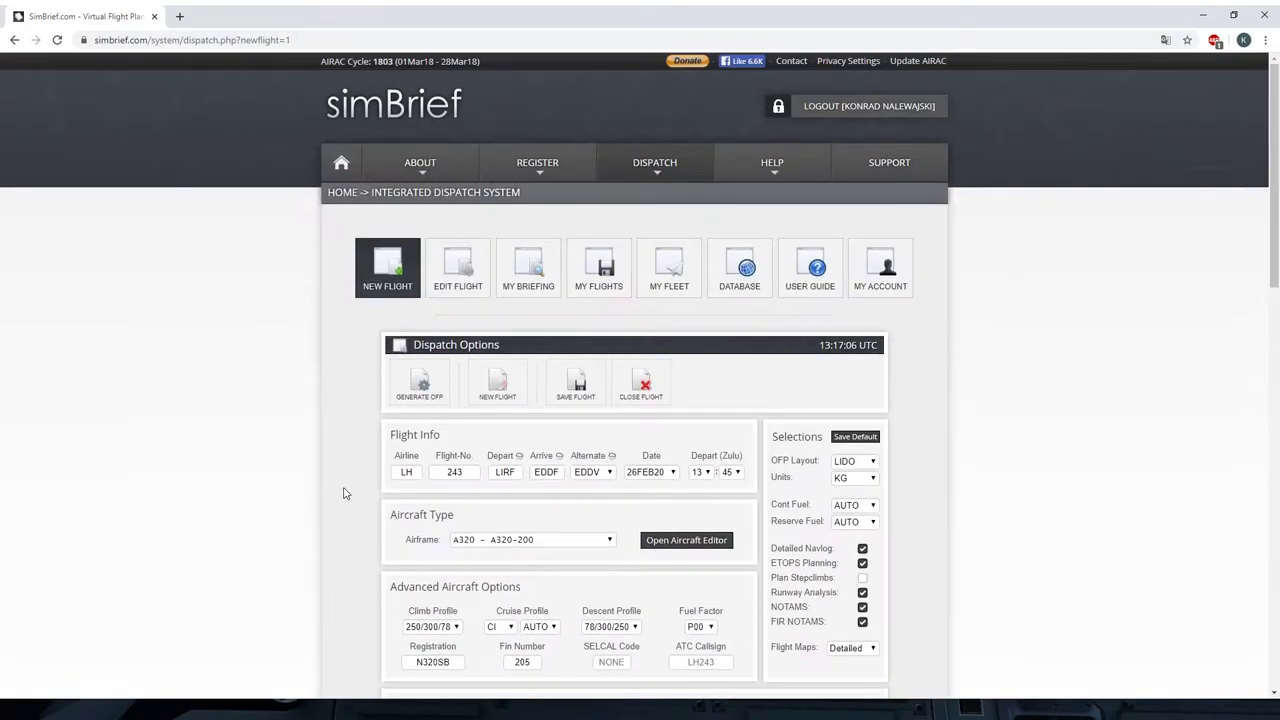
left_click(420, 388)
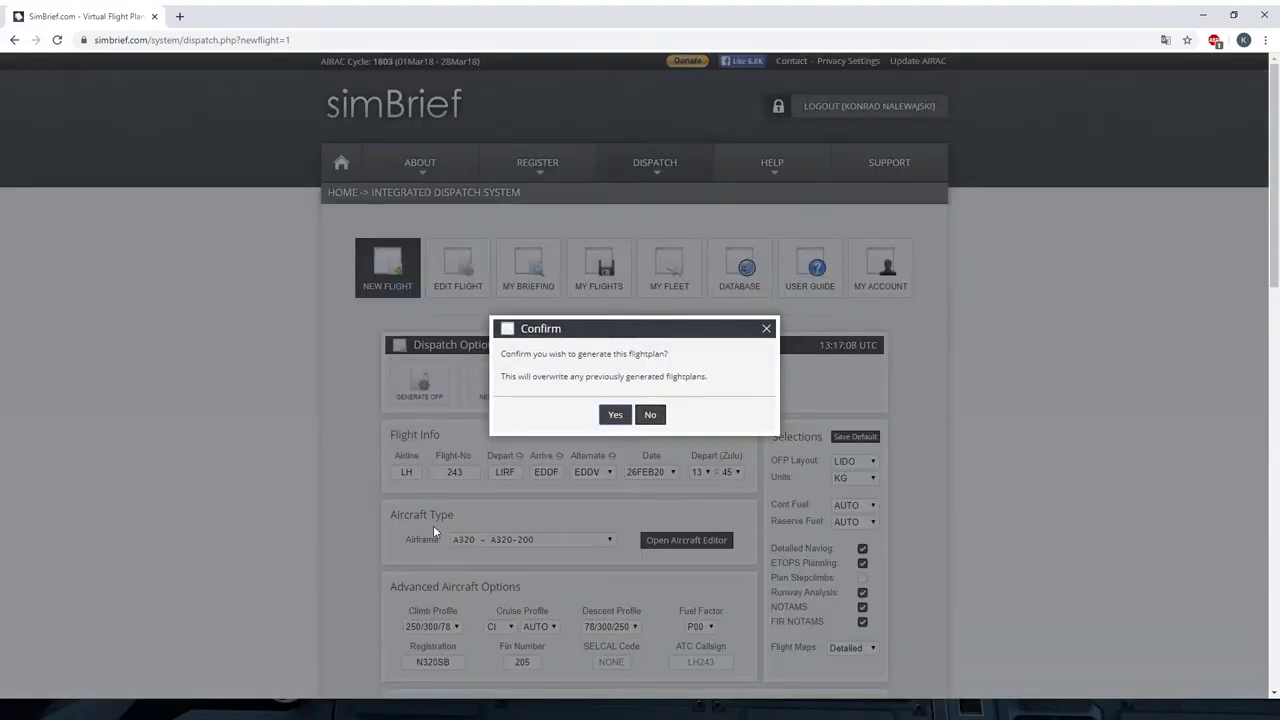
left_click(610, 414)
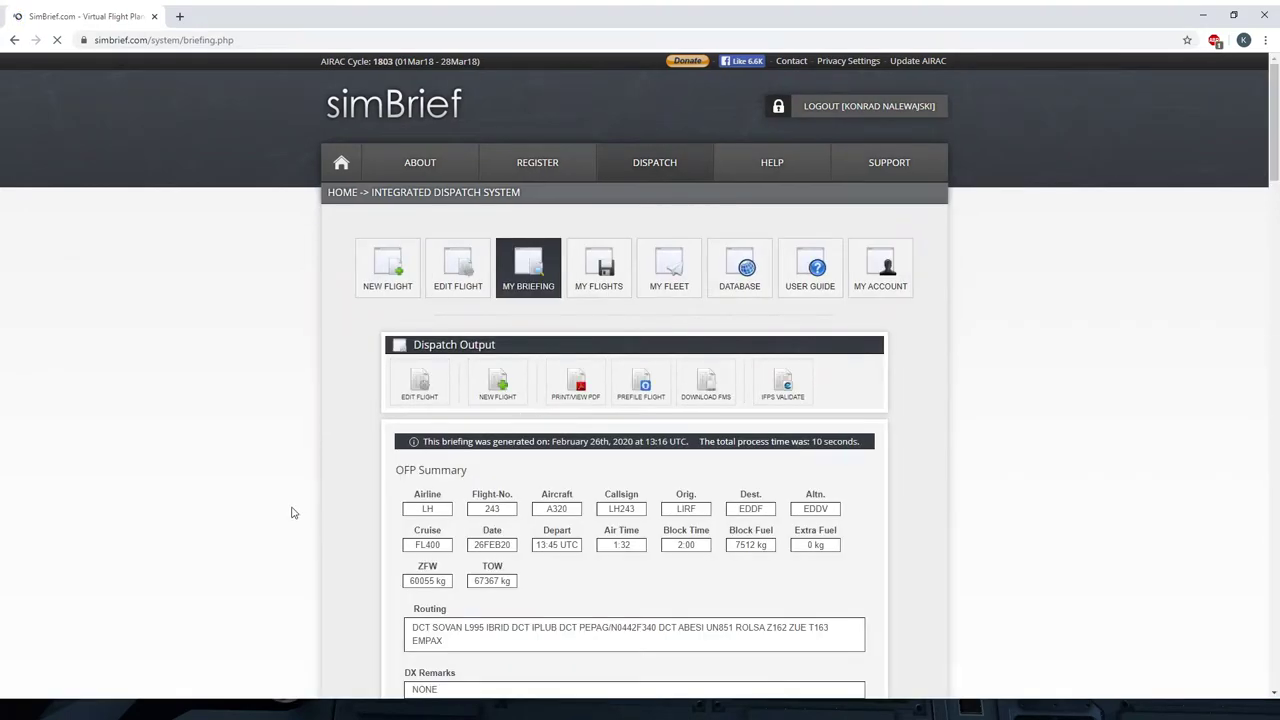
Step: Review the OFP summary and the LIRF to EDDF route map in the generated briefing
scroll(291, 513, "down", 2)
scroll(283, 510, "down", 2)
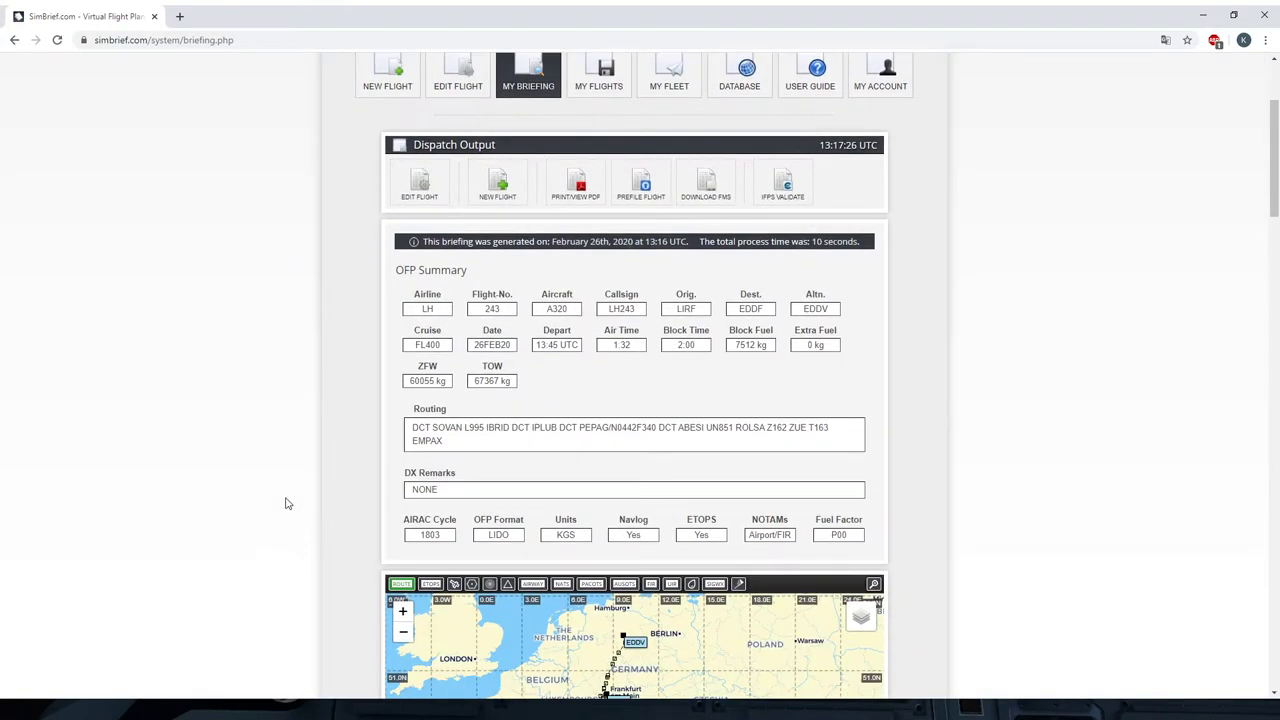
scroll(287, 503, "down", 1)
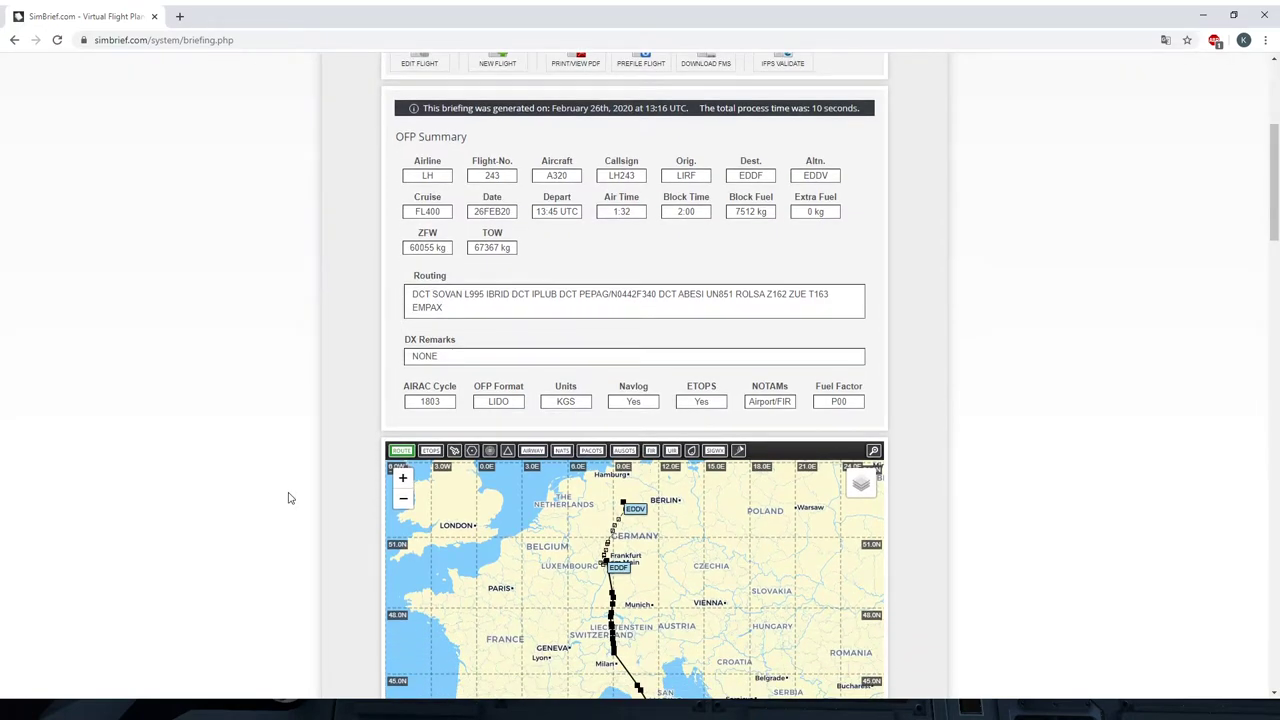
scroll(293, 497, "down", 3)
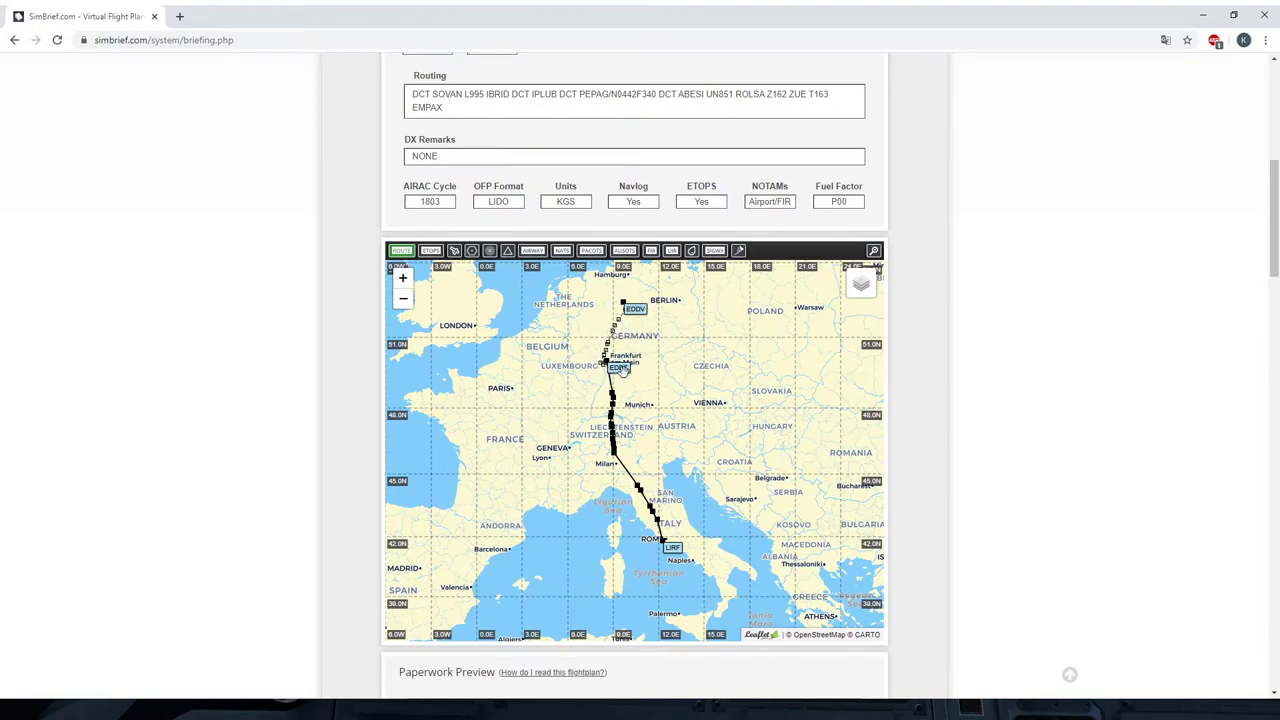
scroll(488, 472, "down", 2)
scroll(457, 471, "up", 2)
scroll(316, 464, "down", 1)
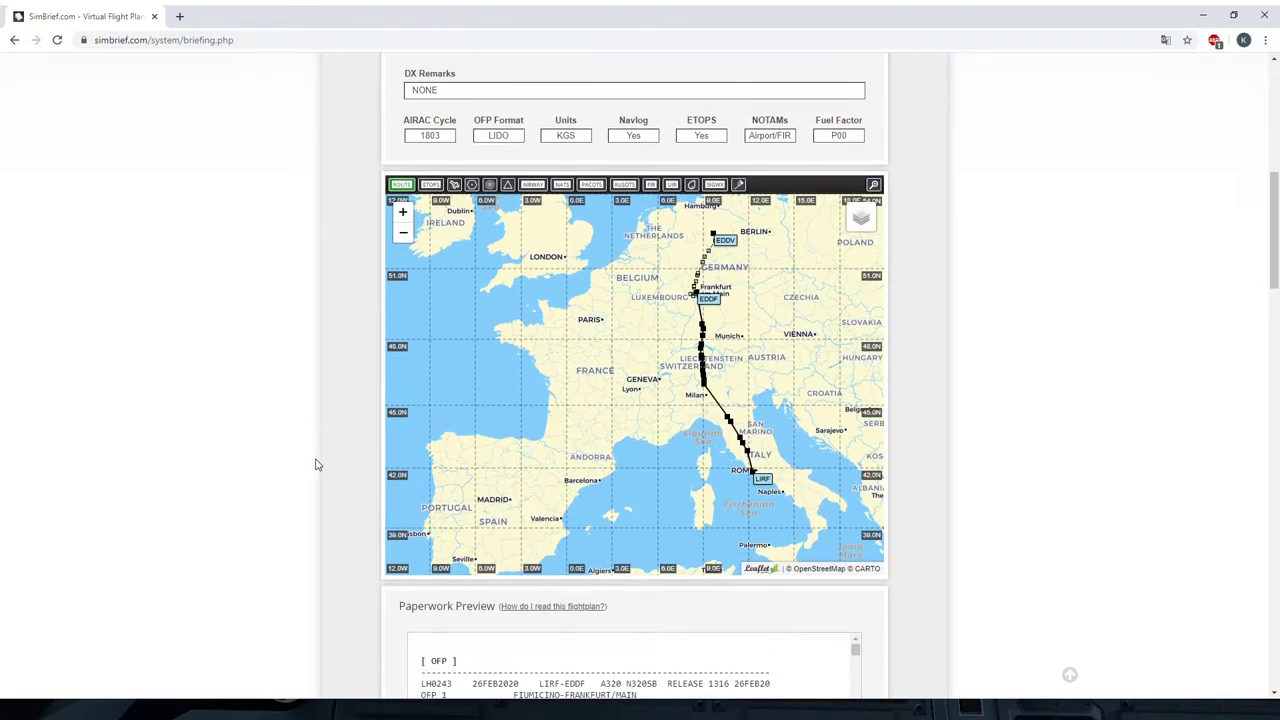
Step: Read the paperwork preview and highlight the planned fuel table down to the block fuel line
scroll(316, 464, "down", 3)
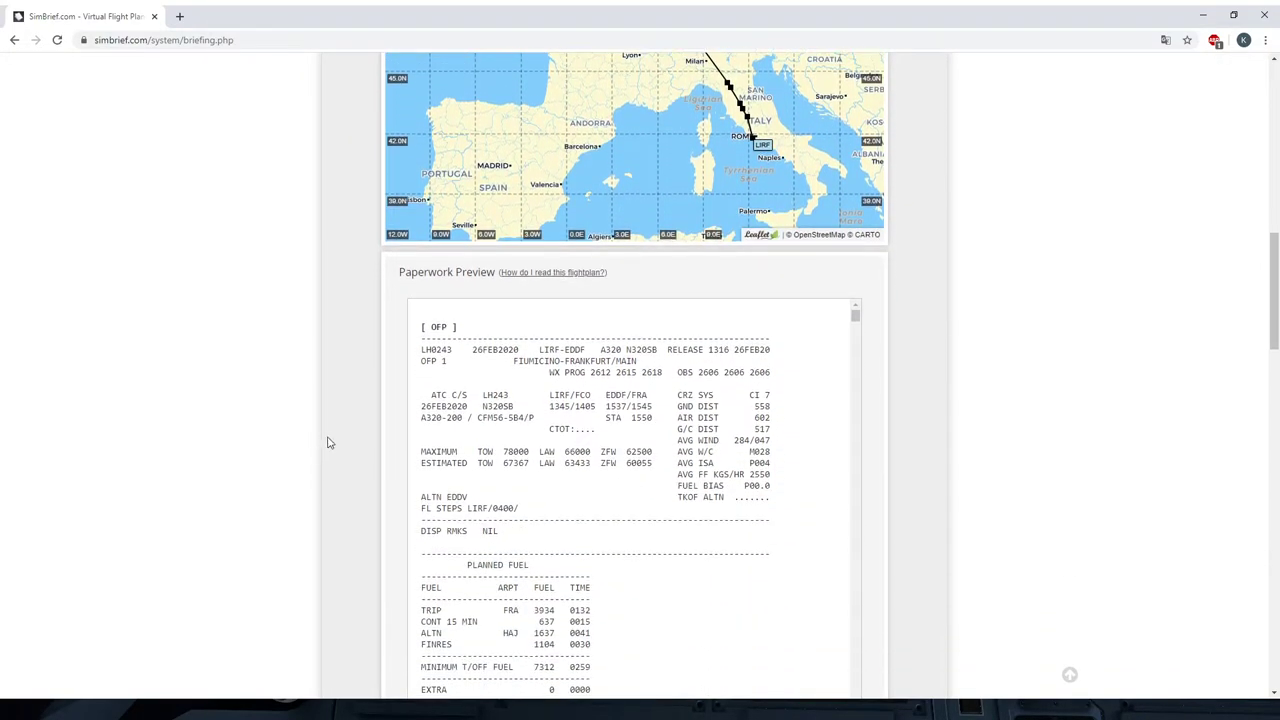
scroll(294, 432, "down", 1)
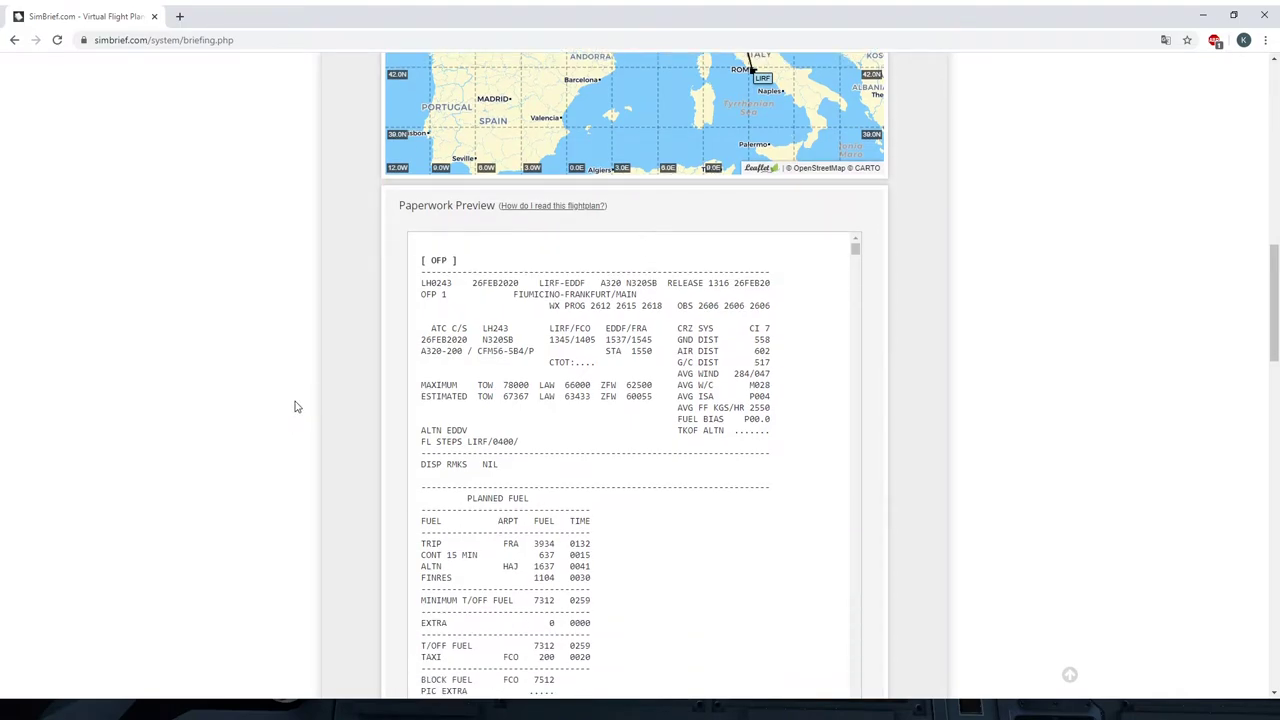
scroll(336, 355, "down", 2)
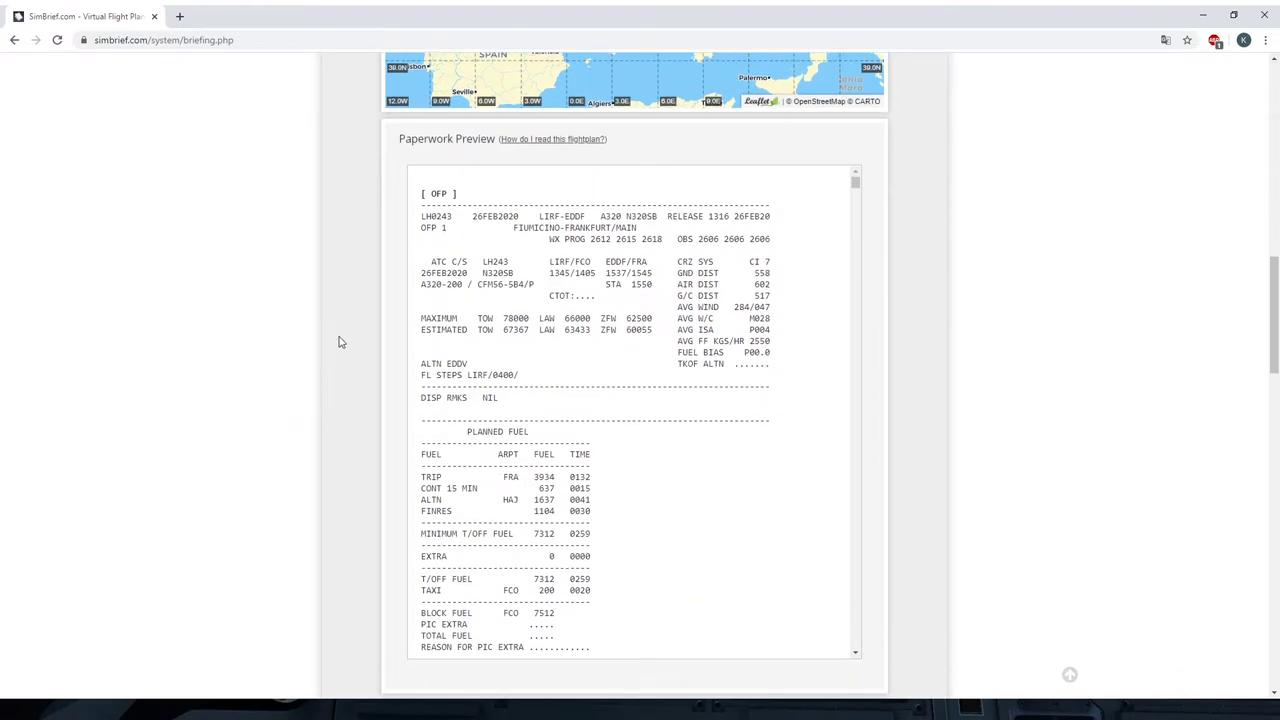
scroll(480, 335, "down", 1)
left_click_drag(422, 320, 588, 481)
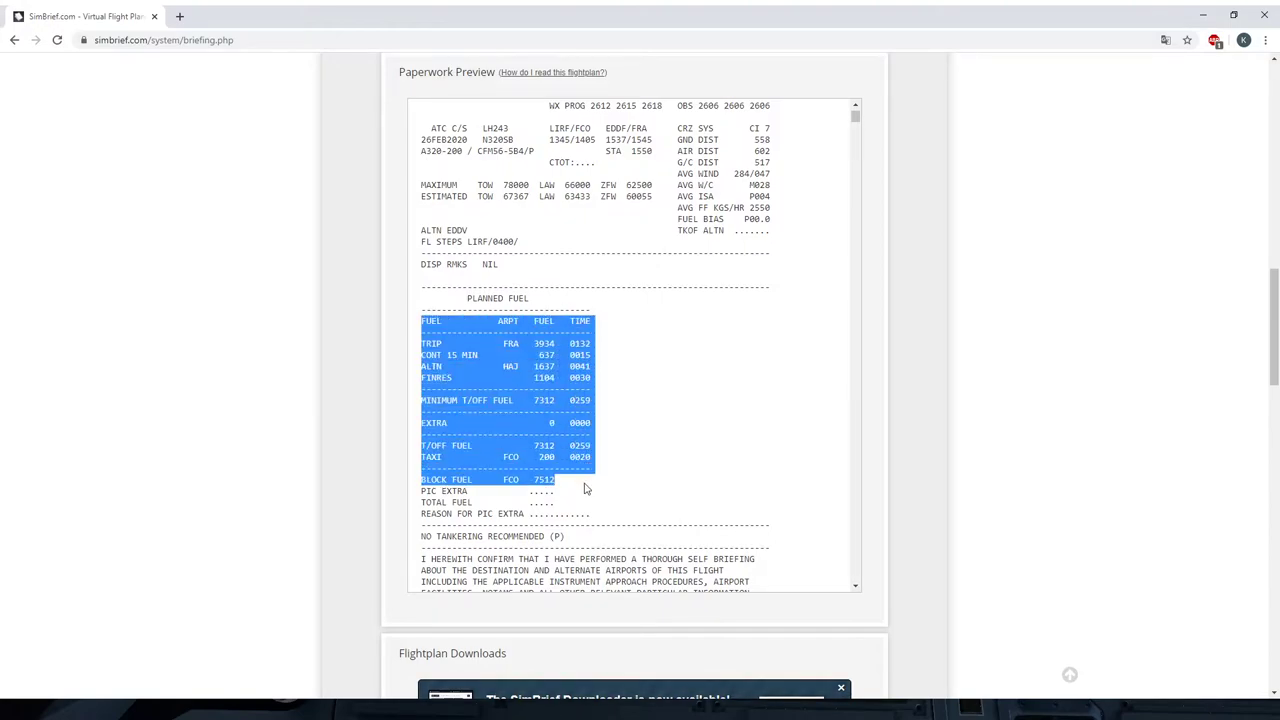
Step: Highlight the block fuel figure in the planned fuel table and read on to the alternate route section
left_click_drag(534, 482, 557, 486)
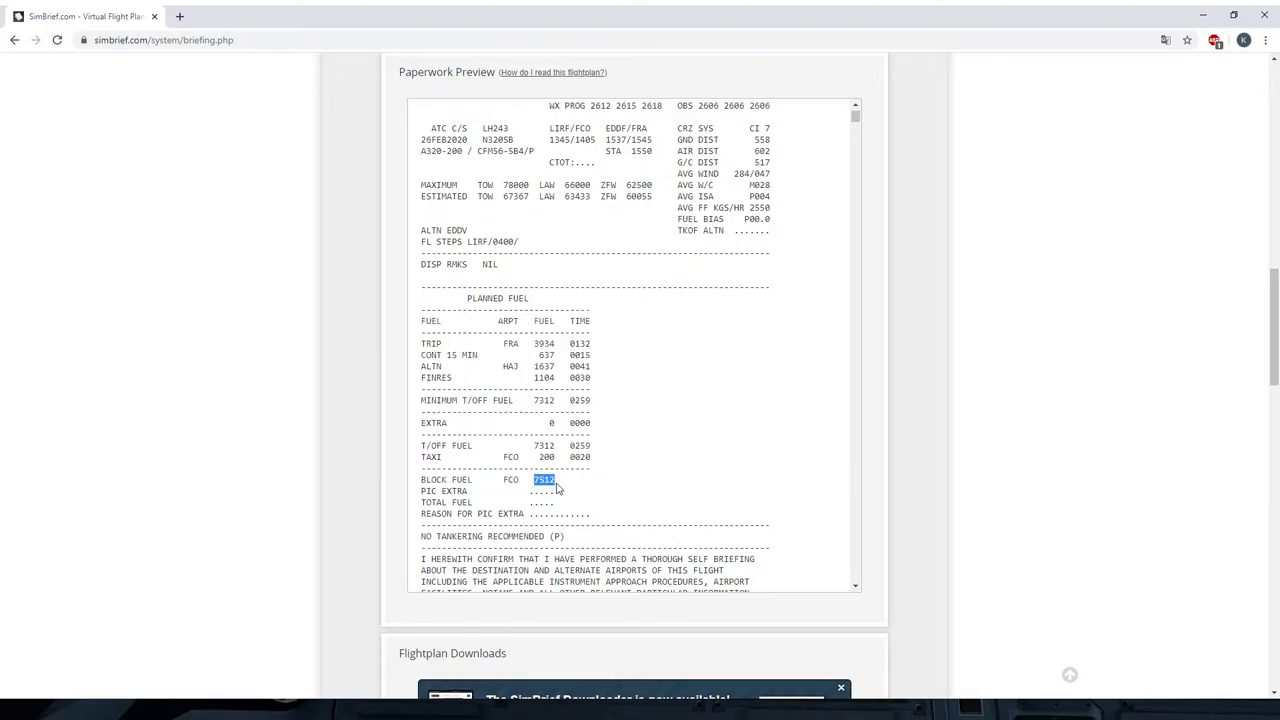
left_click(560, 488)
scroll(551, 482, "down", 3)
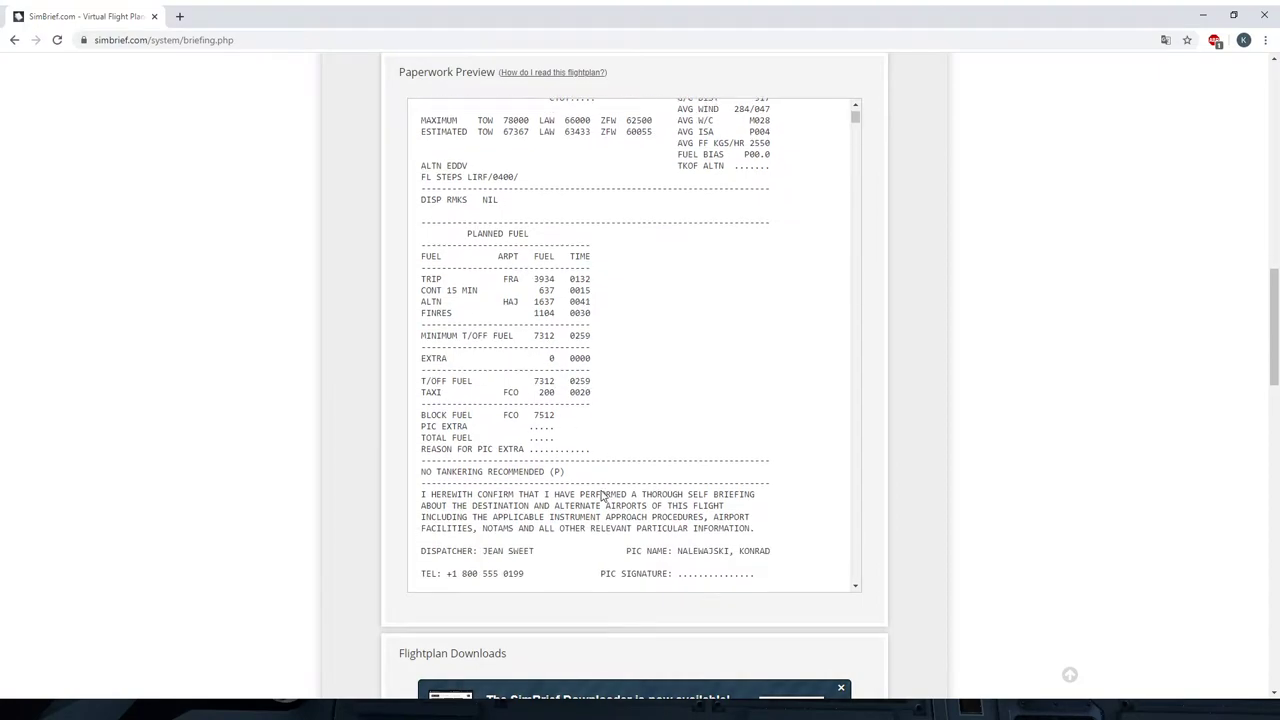
scroll(500, 448, "down", 10)
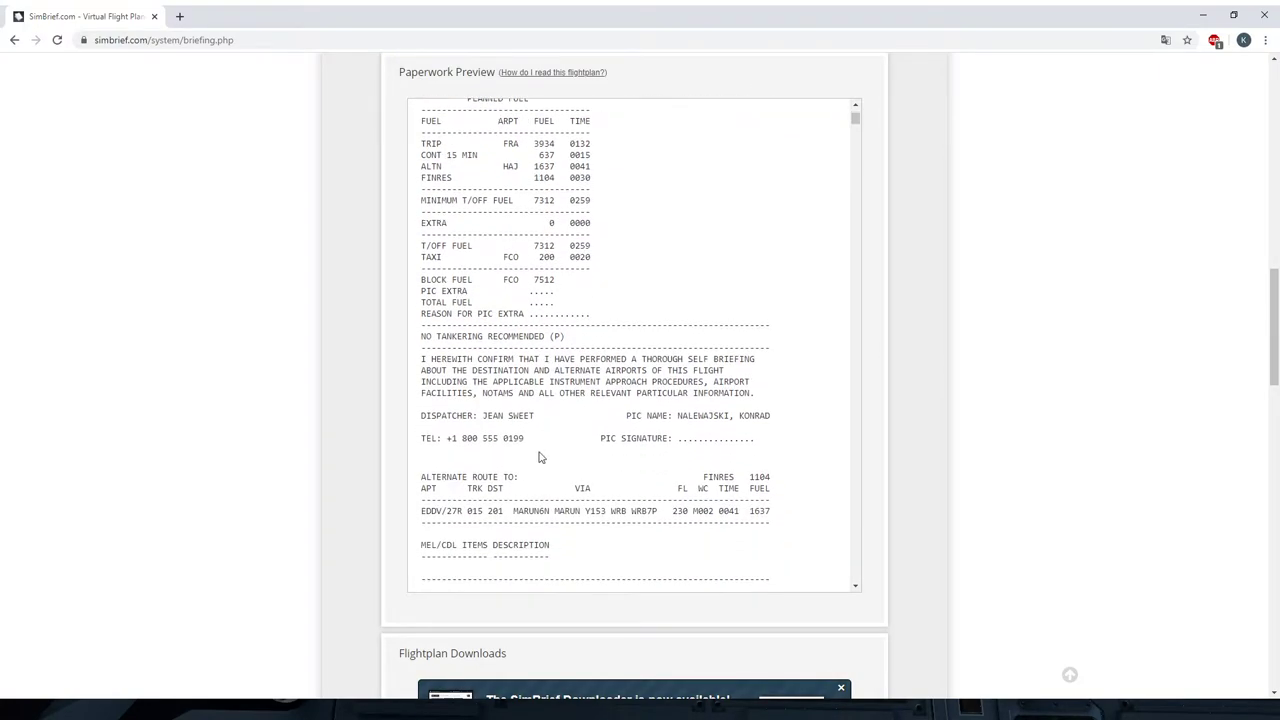
Step: Highlight the estimated and scheduled times in the Times section, from OUT down to block time
scroll(536, 445, "down", 7)
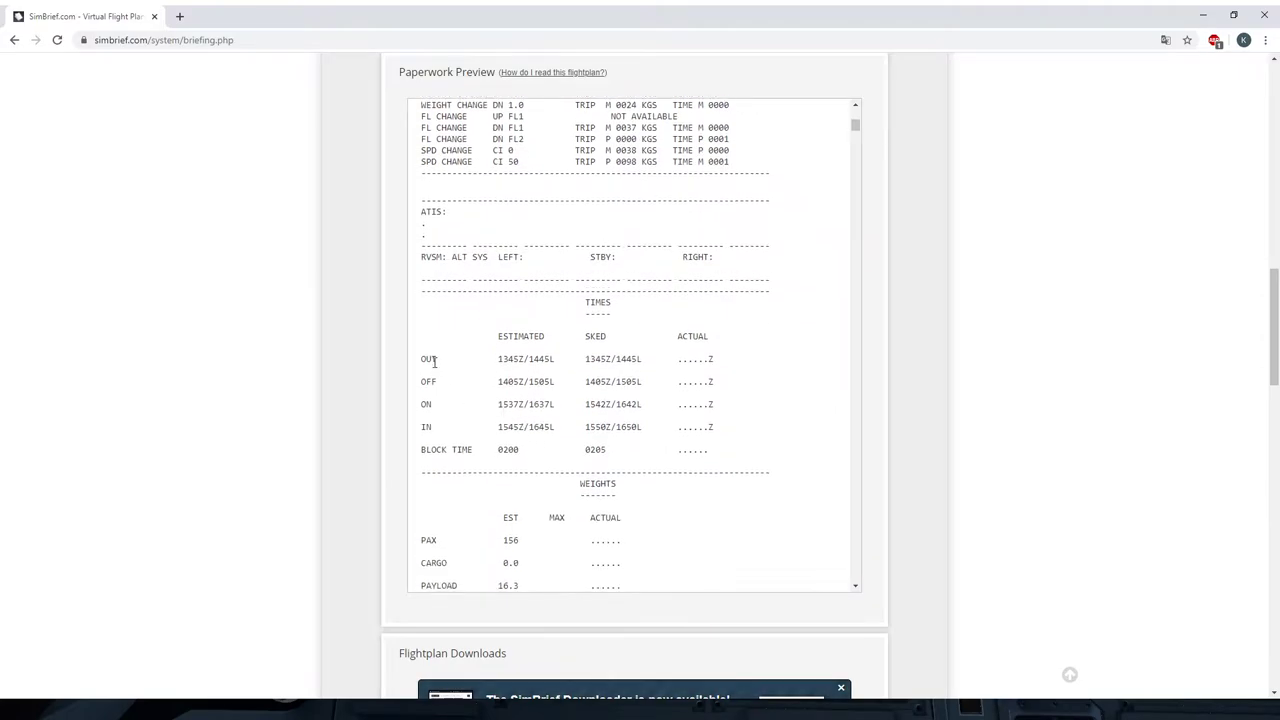
left_click_drag(416, 366, 623, 446)
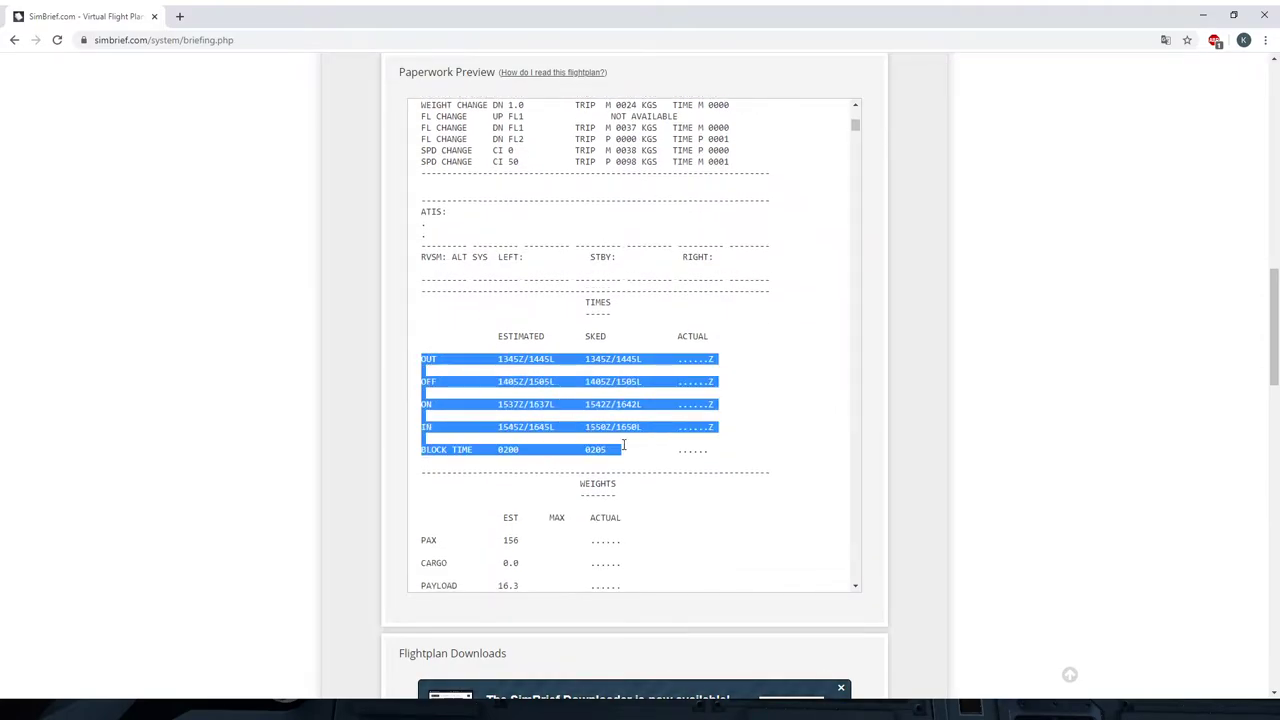
left_click(659, 451)
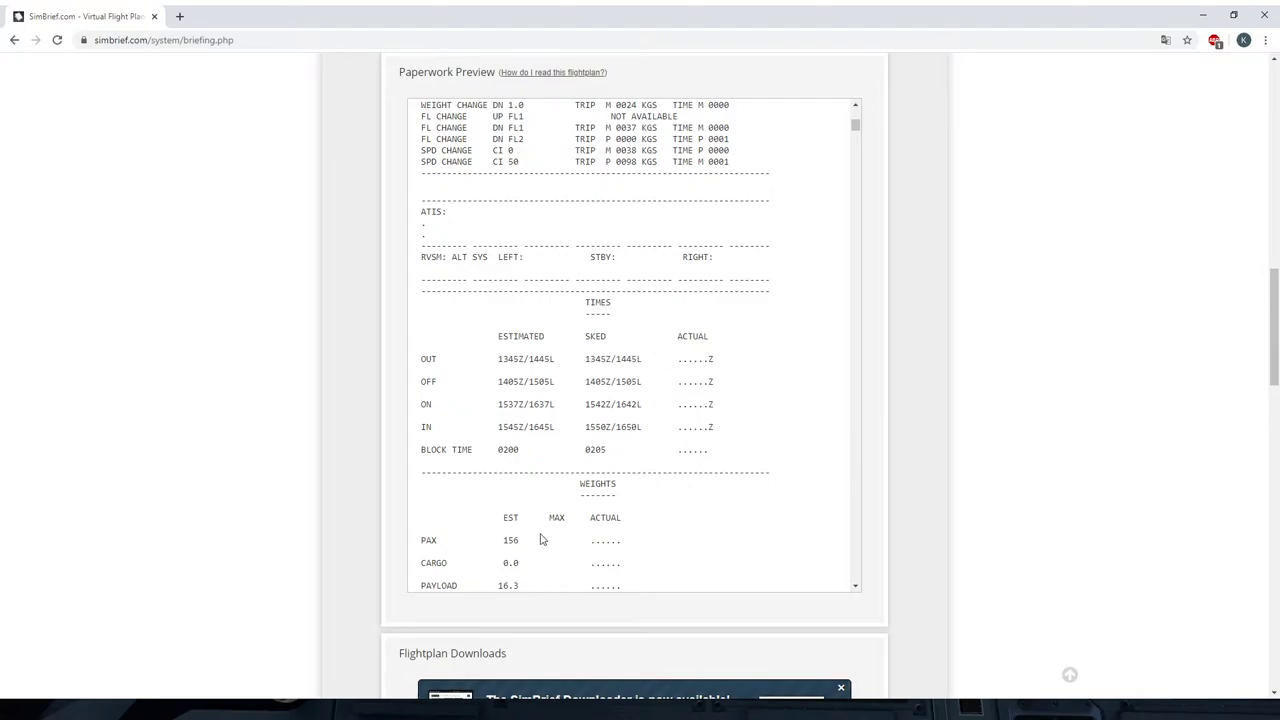
Step: Examine the Weights section, highlighting the passenger, cargo and payload rows and the fuel and takeoff weight figures
scroll(545, 534, "down", 3)
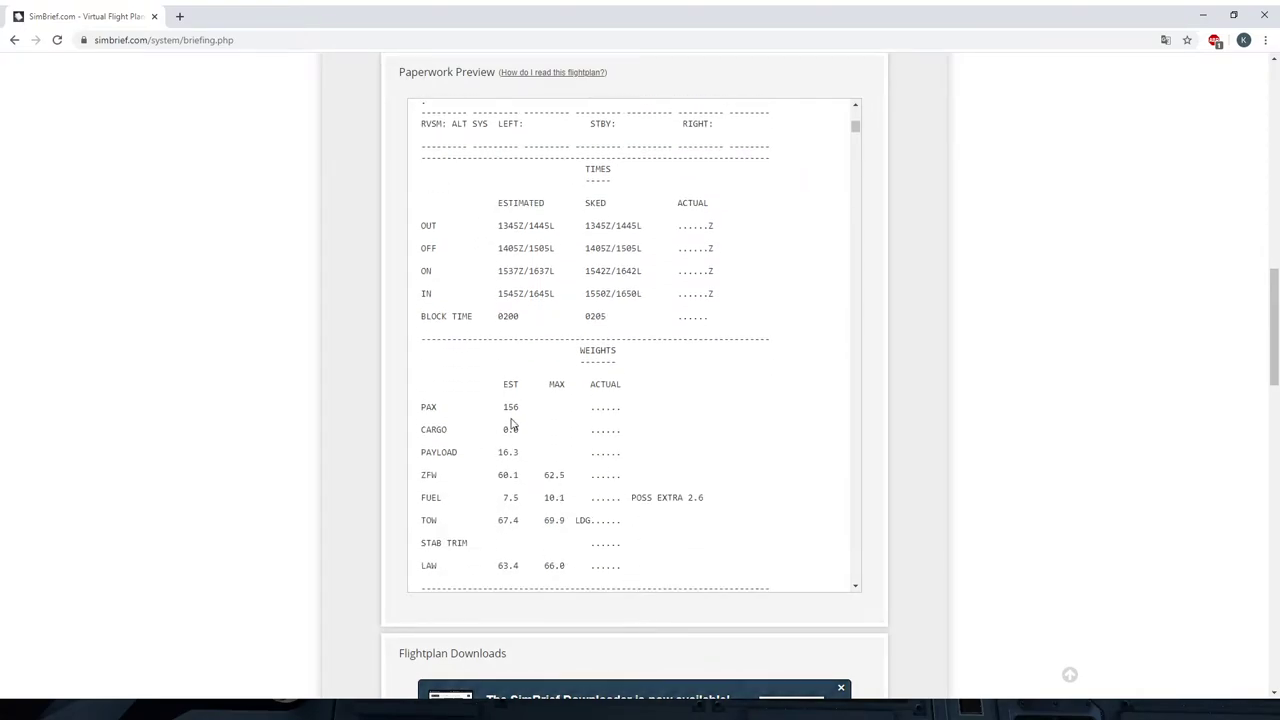
scroll(474, 425, "down", 1)
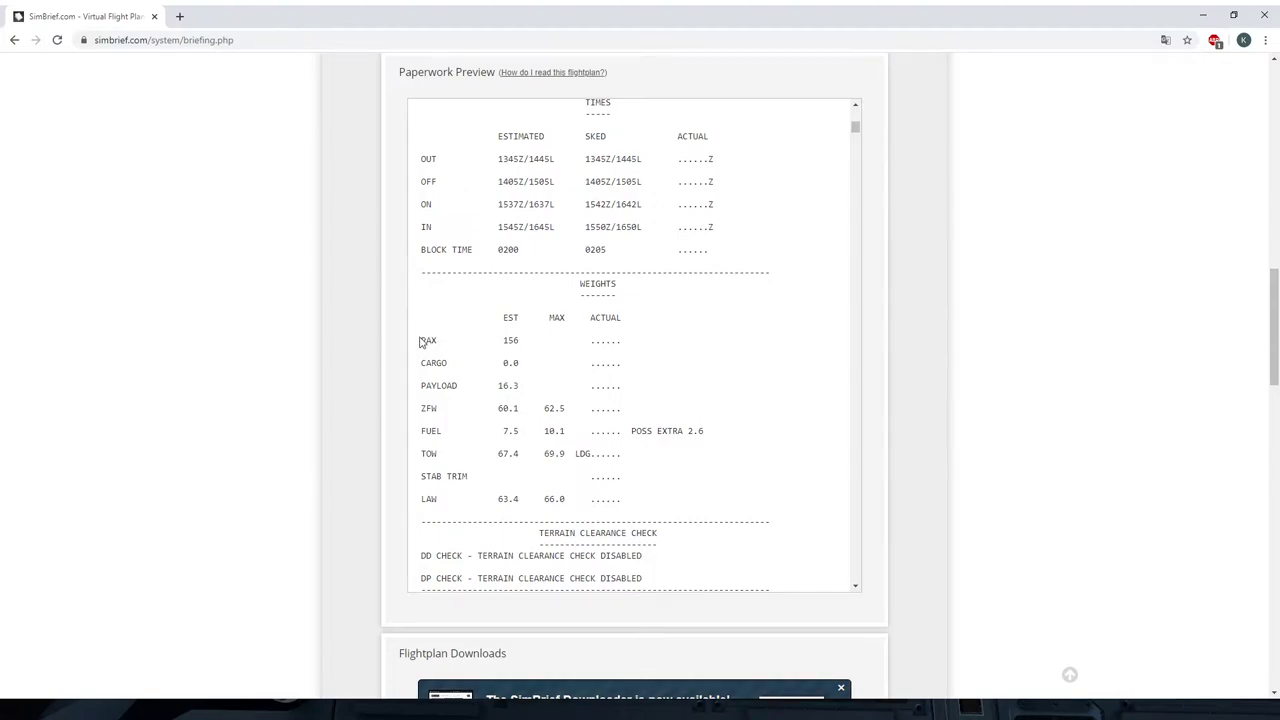
left_click_drag(436, 340, 529, 341)
left_click_drag(422, 362, 526, 362)
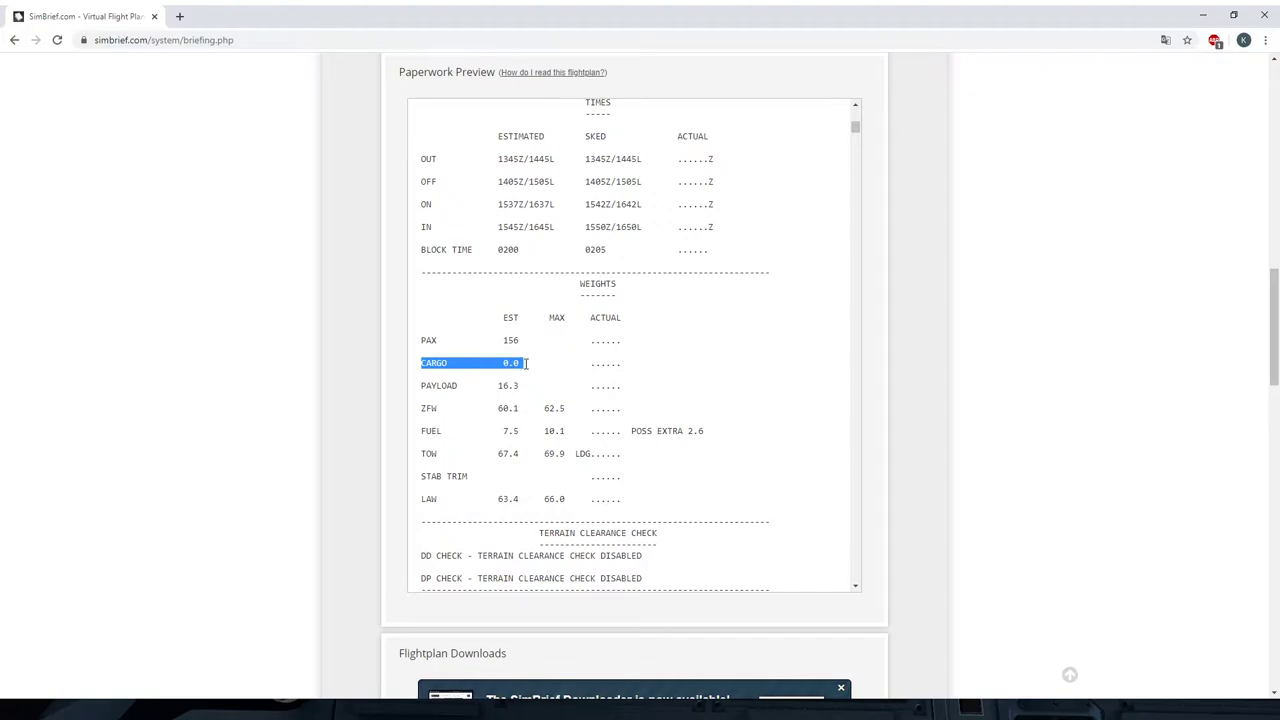
left_click(396, 373)
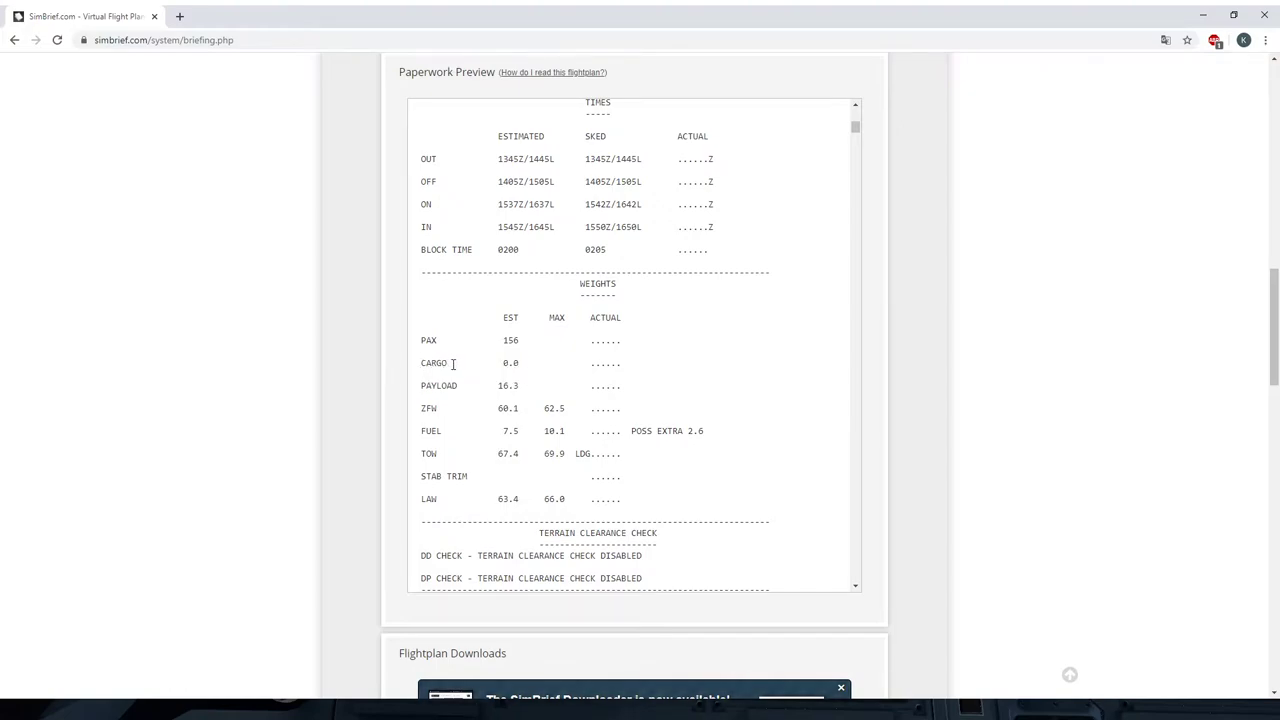
left_click_drag(438, 385, 523, 384)
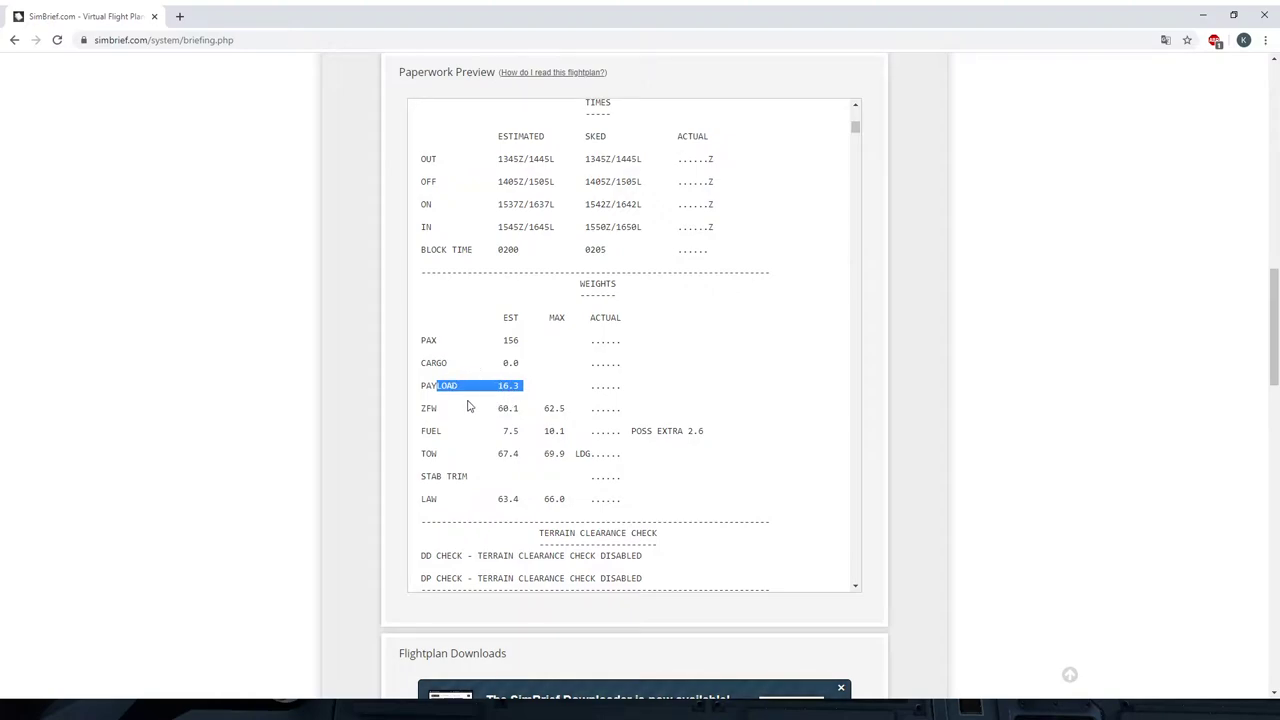
left_click(566, 402)
left_click_drag(560, 428, 514, 476)
left_click(549, 473)
Step: Skim the waypoint flight log, SIGMETs and the departure and destination weather, and return to the planned fuel table
scroll(511, 470, "down", 5)
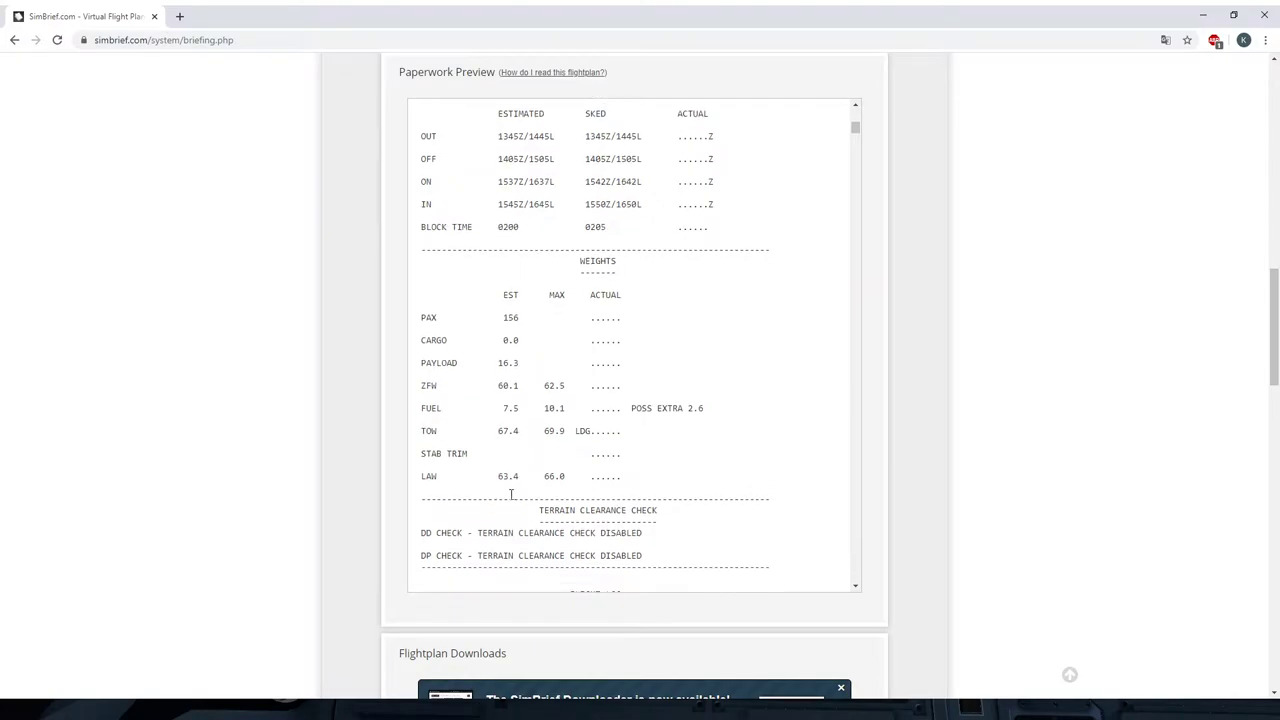
scroll(511, 470, "down", 10)
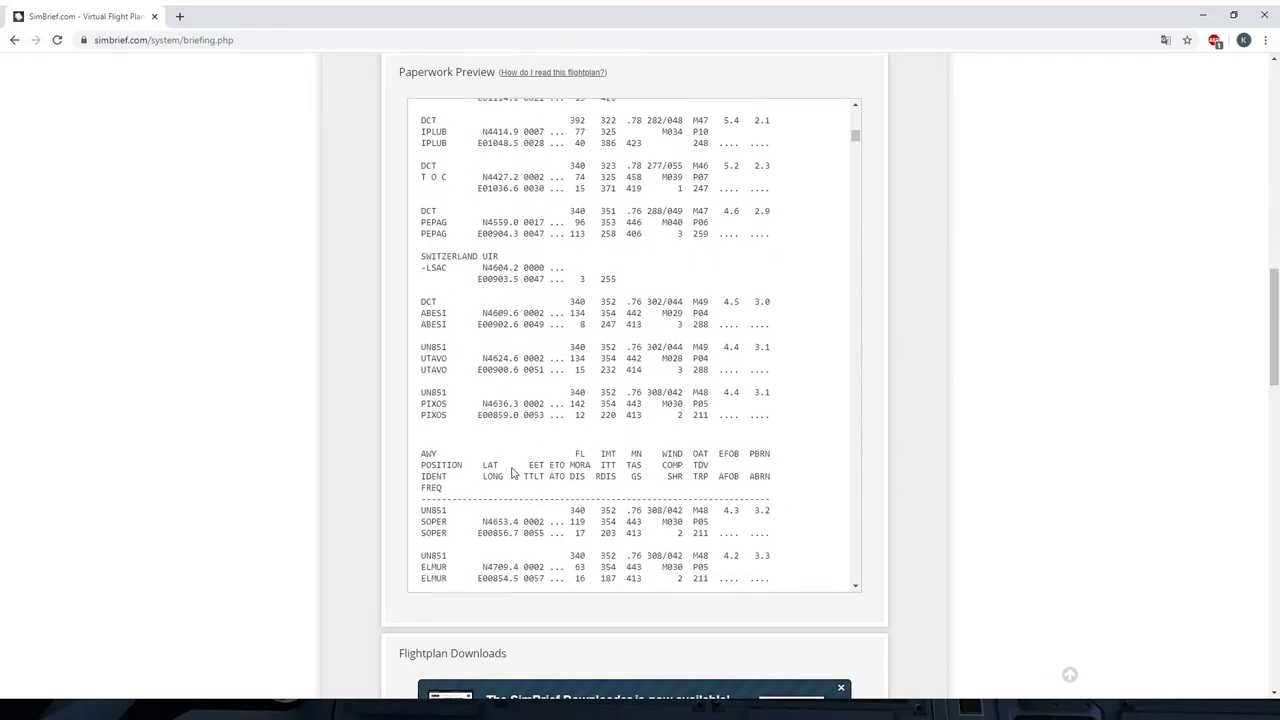
scroll(513, 447, "down", 15)
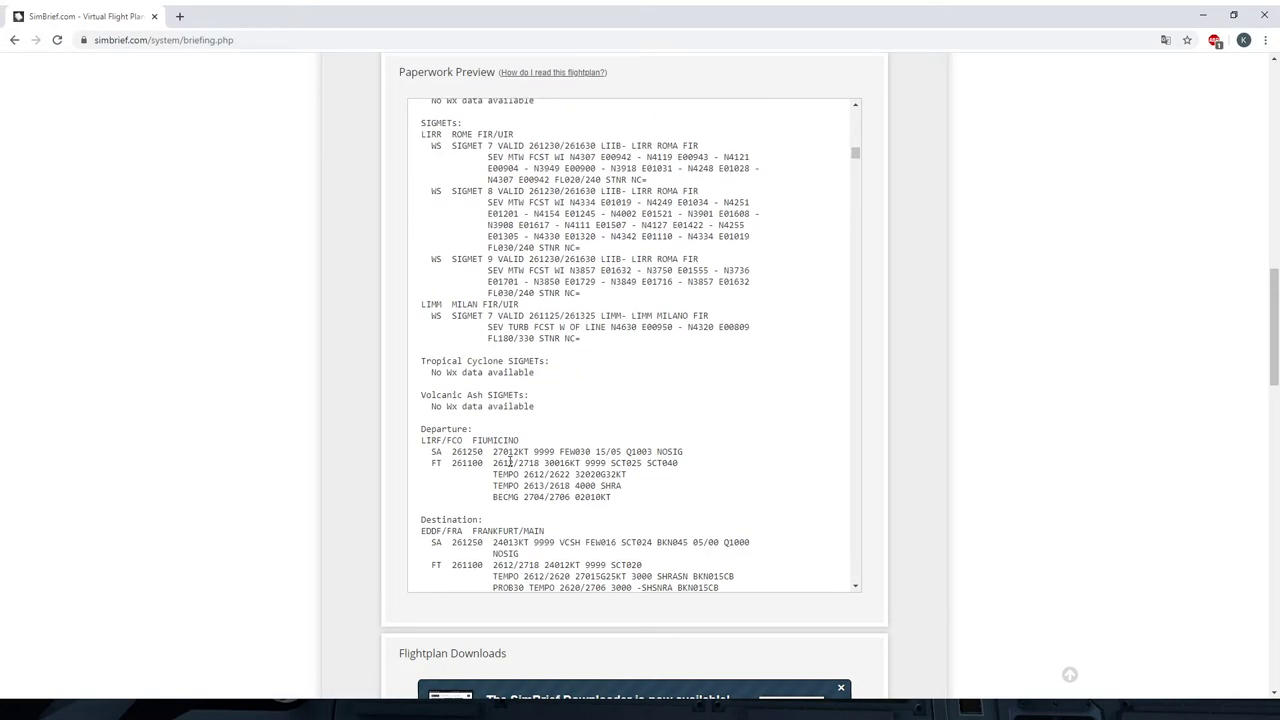
scroll(487, 473, "down", 8)
scroll(484, 478, "up", 20)
scroll(480, 484, "up", 20)
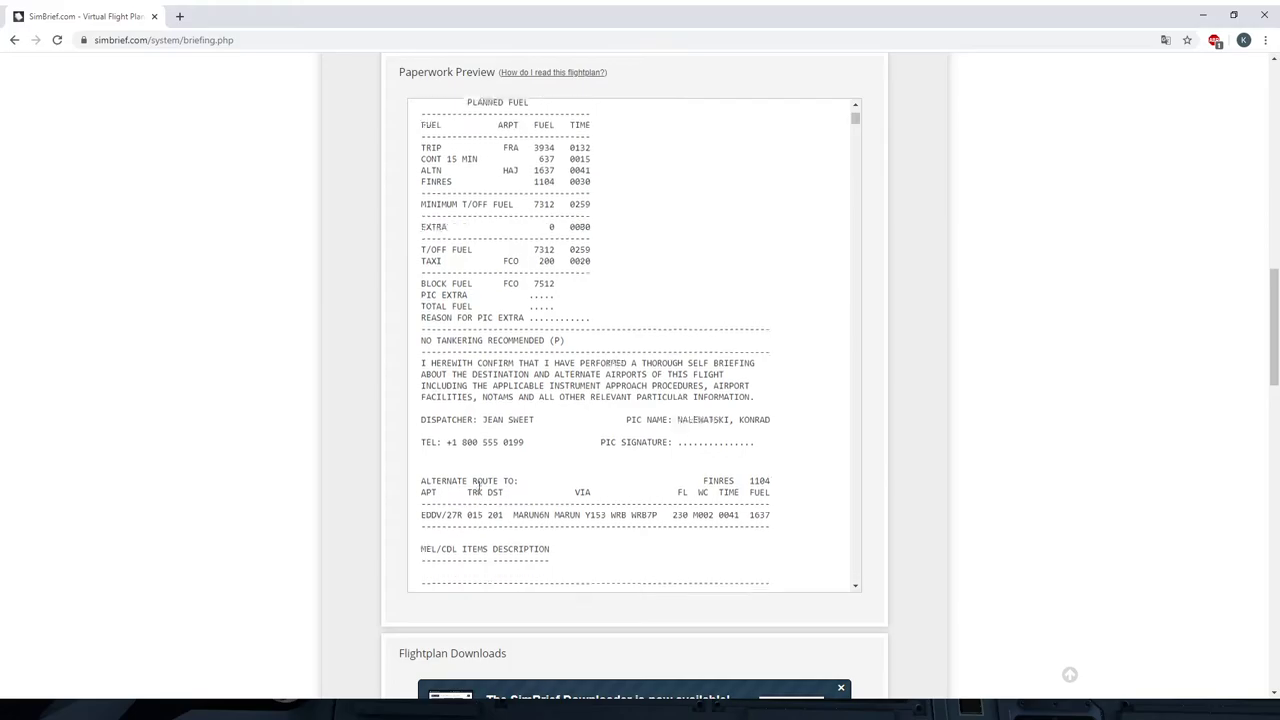
Step: Look over the Flightplan Downloads list of simulator formats and return to the start of the paperwork preview
scroll(242, 472, "down", 15)
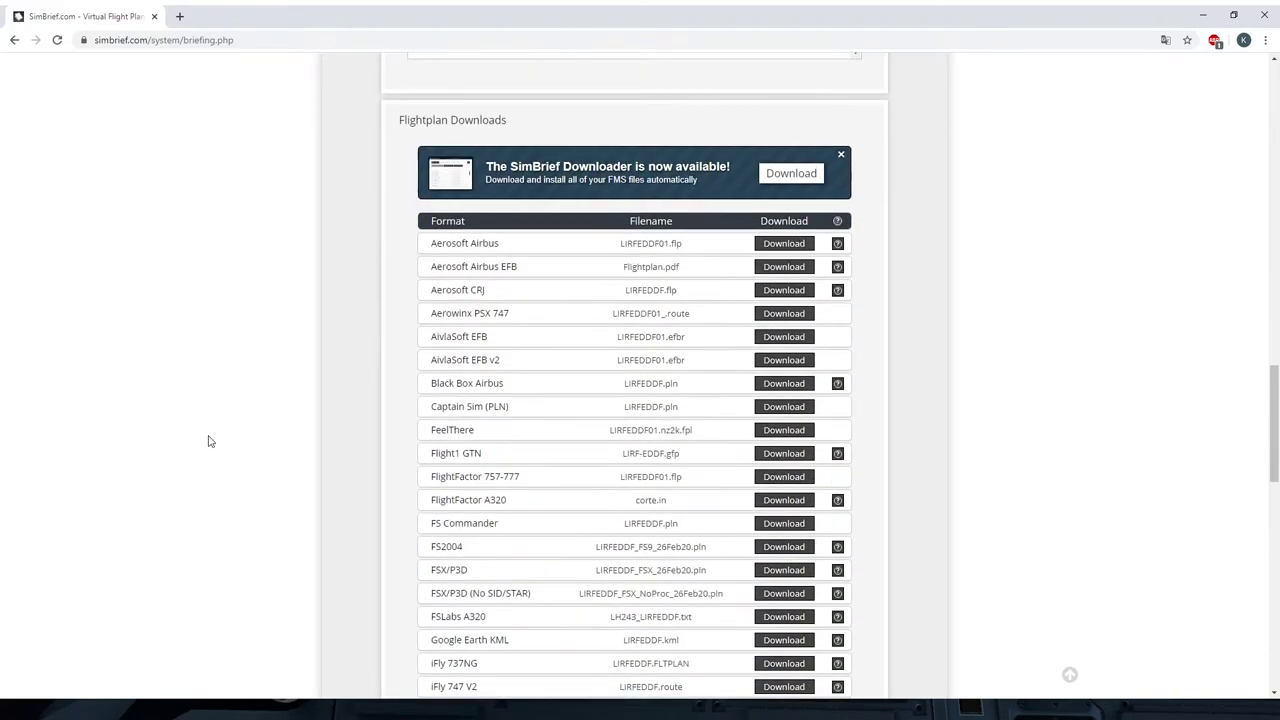
scroll(300, 472, "up", 18)
scroll(270, 470, "down", 4)
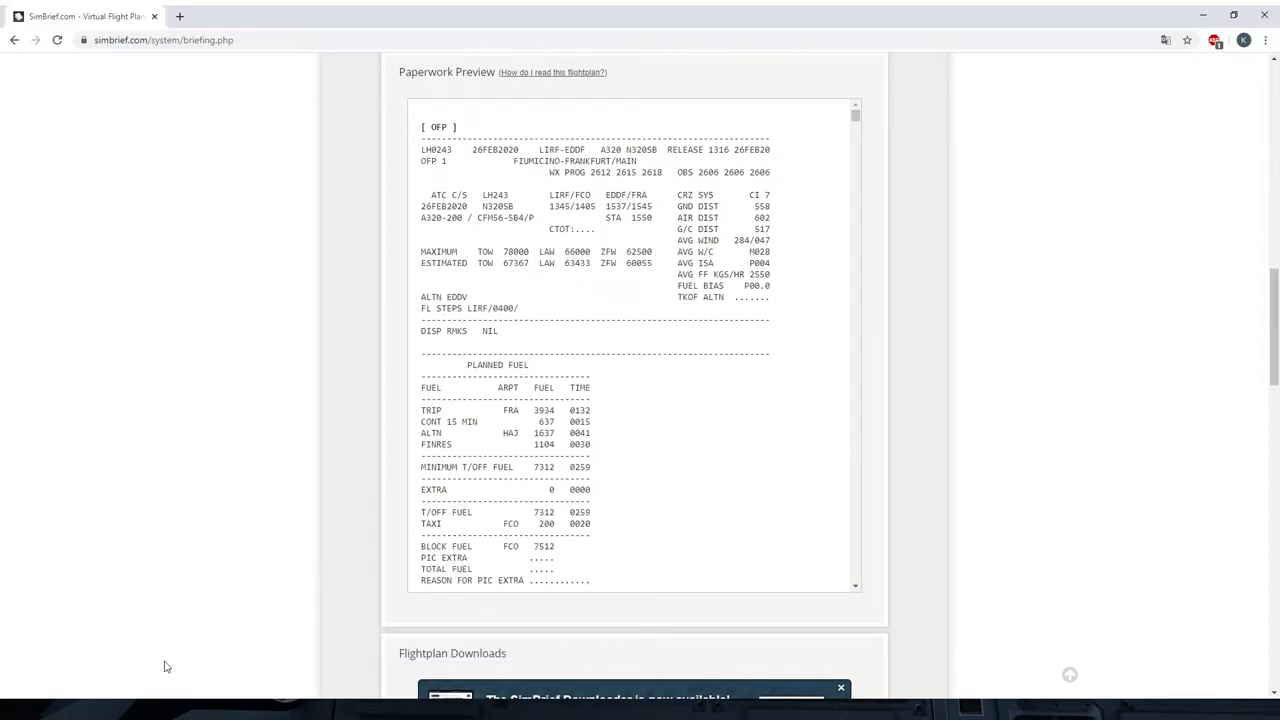